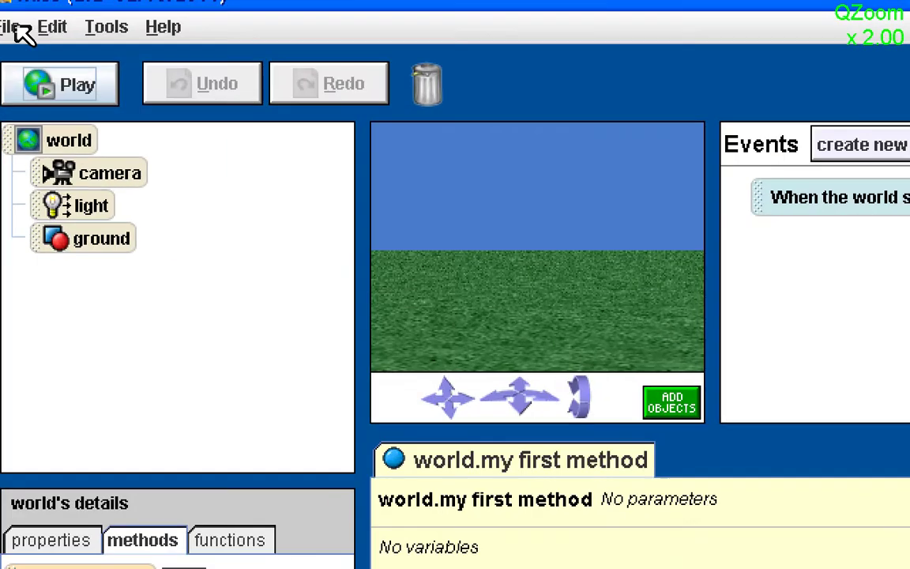
Create a new world from the grass template
{"action": "left_click", "coordinate": [14, 26]}
{"action": "left_click", "coordinate": [23, 50]}
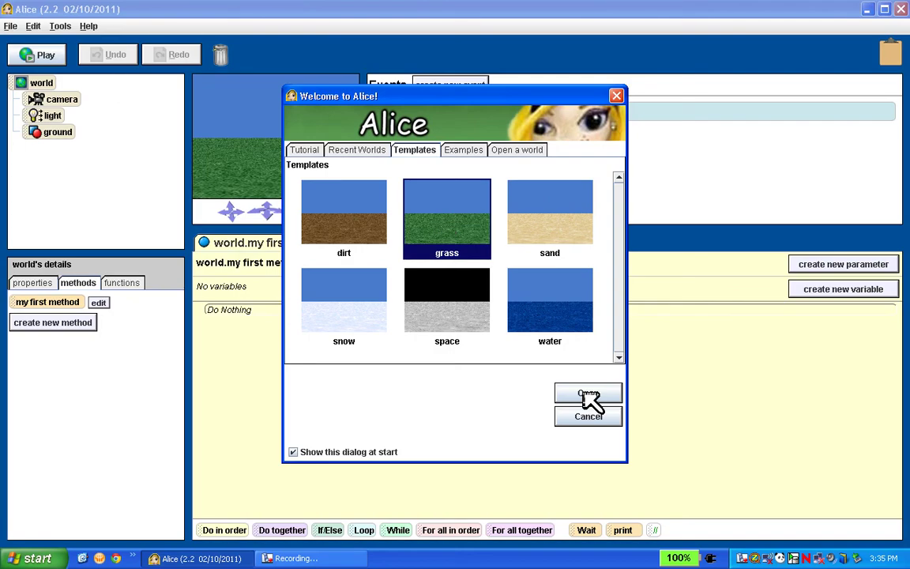
{"action": "left_click", "coordinate": [741, 563]}
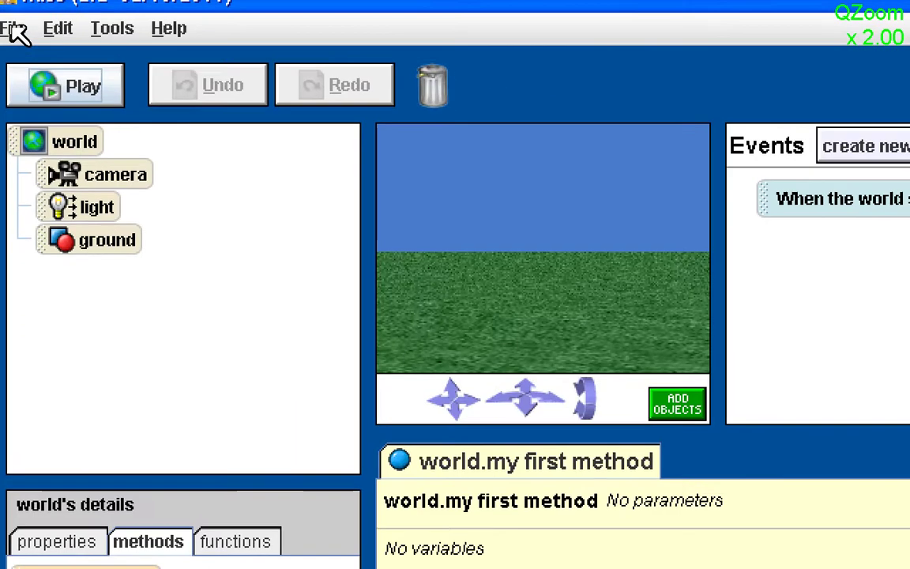
Save the world as FrogExercise in the Alice folder, using the A2W (Alice World Files) type
{"action": "left_click", "coordinate": [11, 27]}
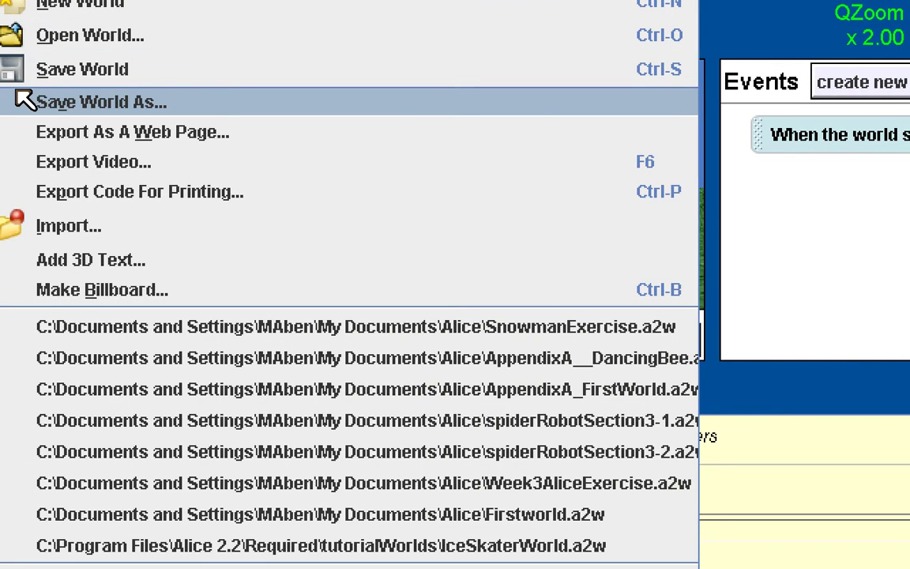
{"action": "left_click", "coordinate": [16, 116]}
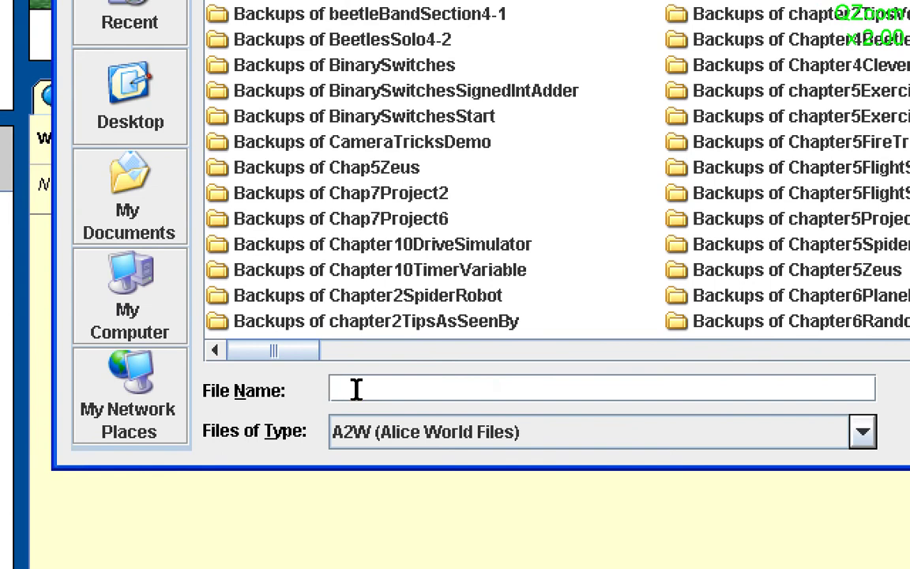
{"action": "type", "text": "FrogExer"}
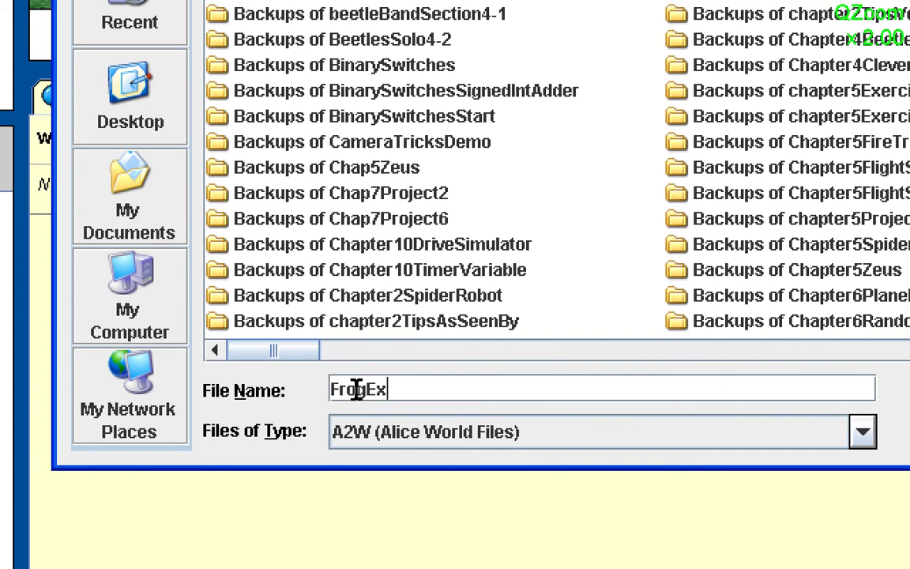
{"action": "type", "text": "cise"}
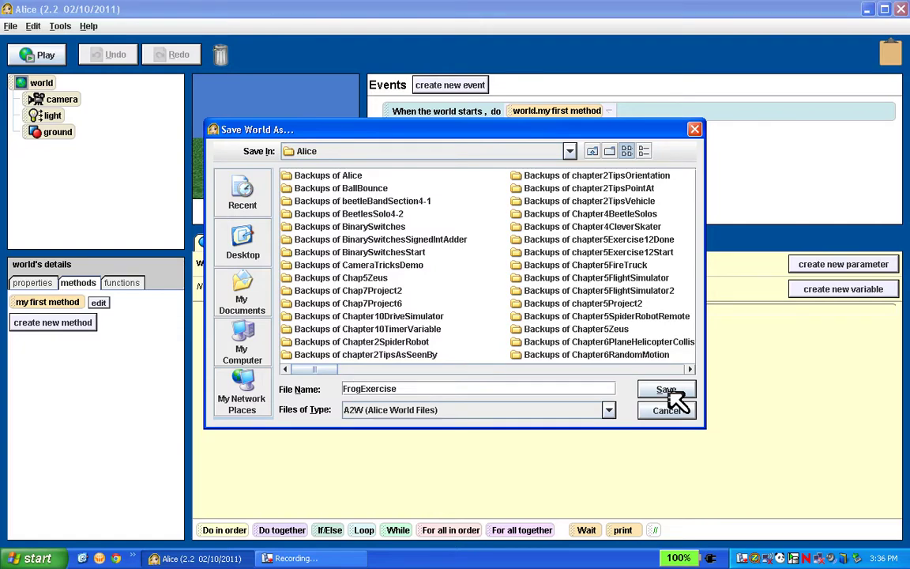
{"action": "left_click", "coordinate": [665, 391]}
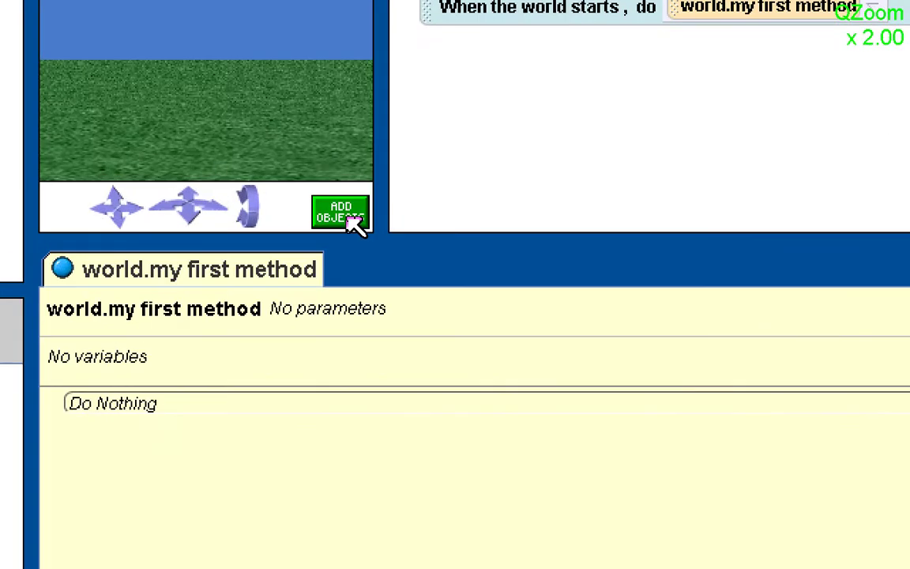
Add an instance of the Frog class from the local gallery's Animals collection to the world
{"action": "left_click", "coordinate": [353, 222]}
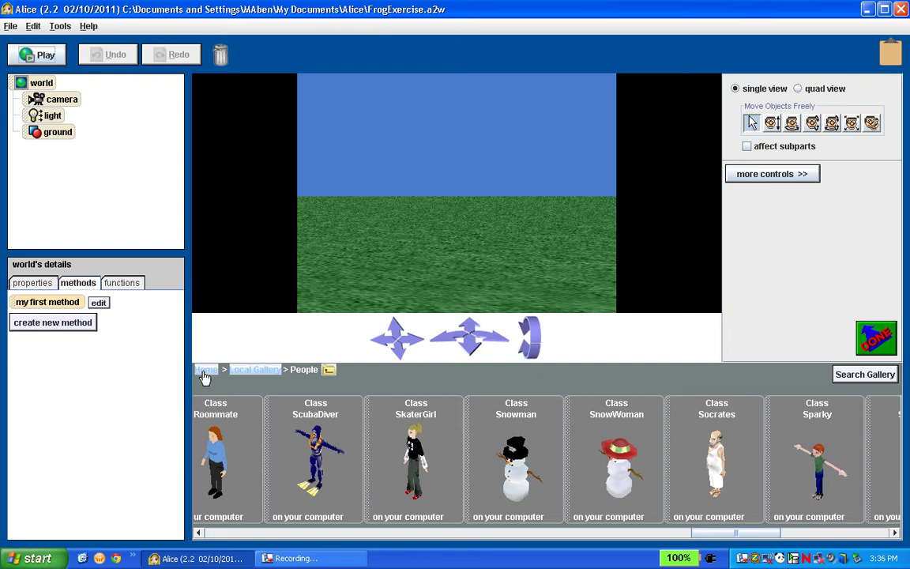
{"action": "left_click", "coordinate": [248, 371]}
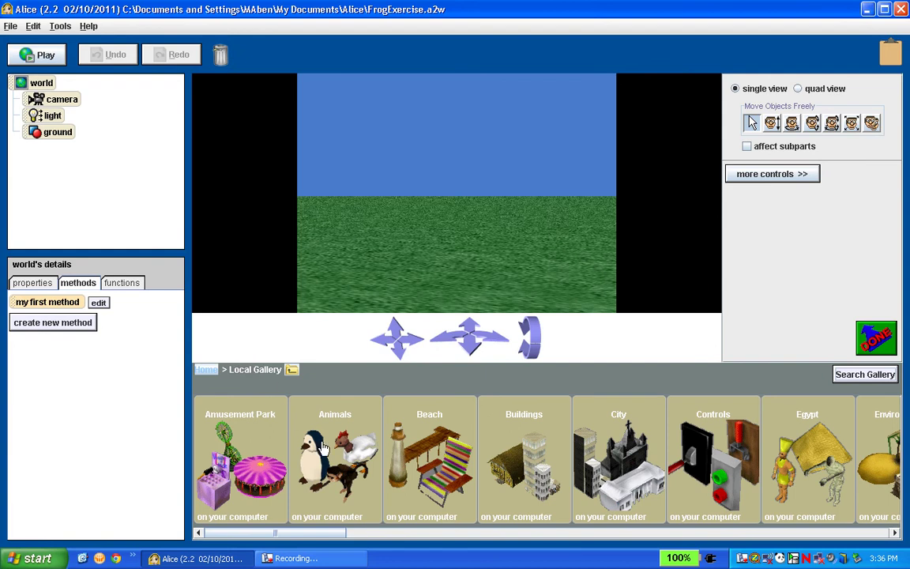
{"action": "left_click", "coordinate": [348, 462]}
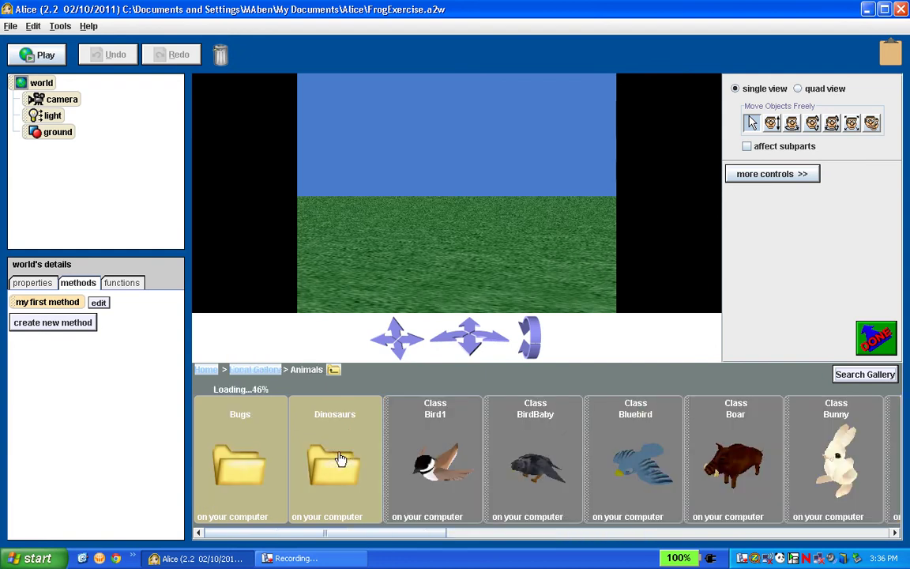
{"action": "left_click_drag", "start_coordinate": [273, 530], "coordinate": [463, 531]}
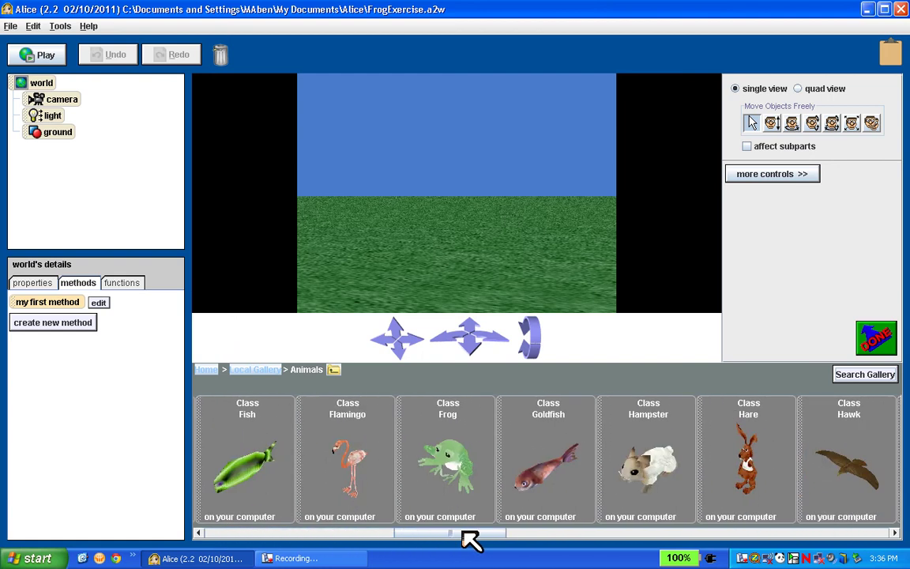
{"action": "left_click", "coordinate": [454, 486]}
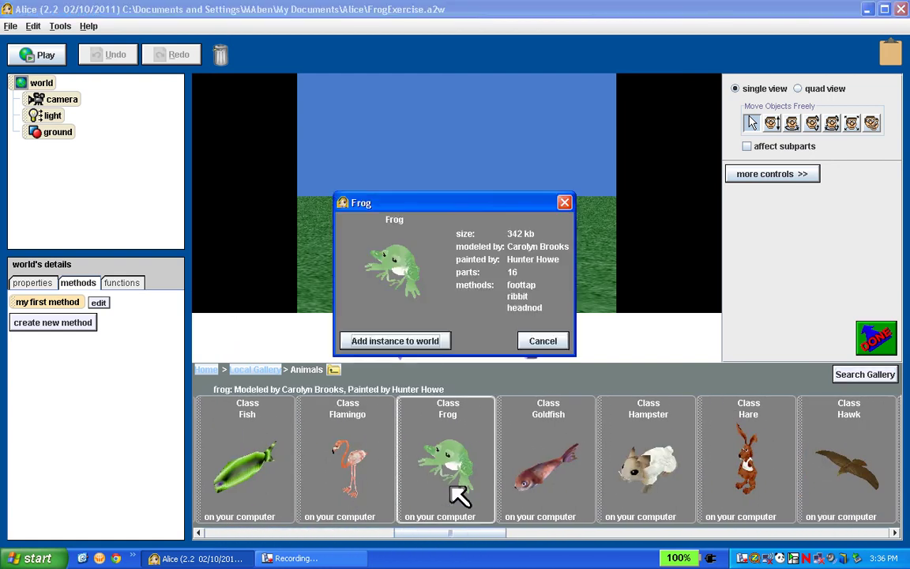
{"action": "left_click", "coordinate": [427, 343]}
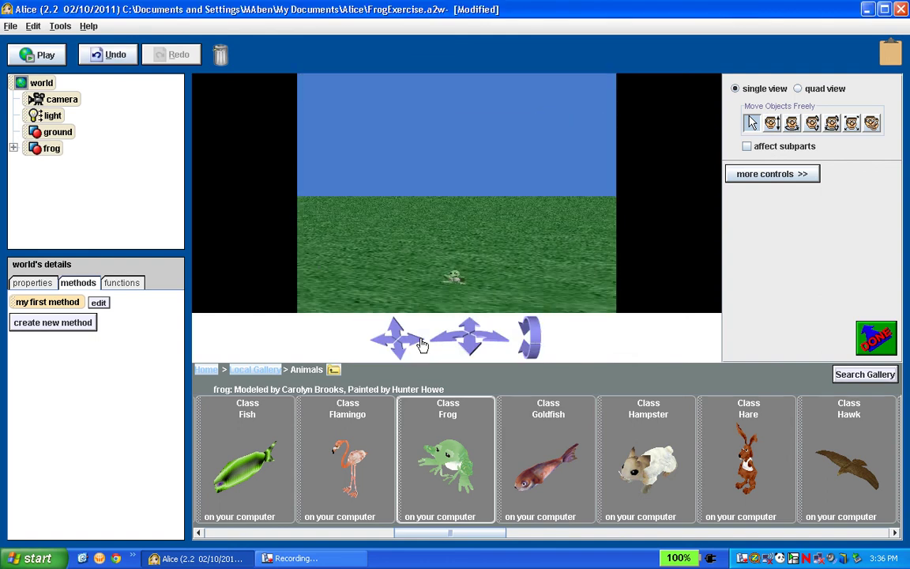
Have the camera get a good look at the frog and turn the frog sideways with the Turn Objects Left and Right tool
{"action": "left_click", "coordinate": [52, 149]}
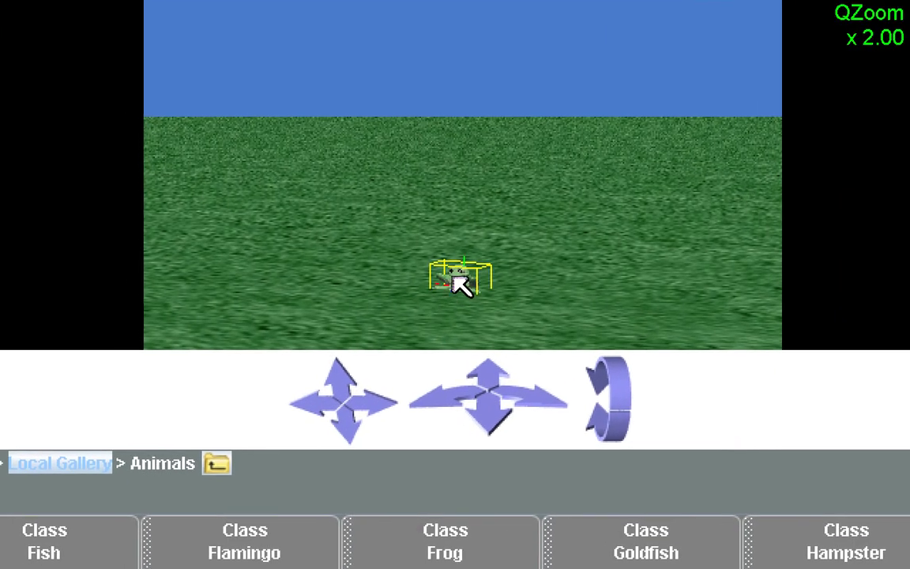
{"action": "right_click", "coordinate": [454, 275]}
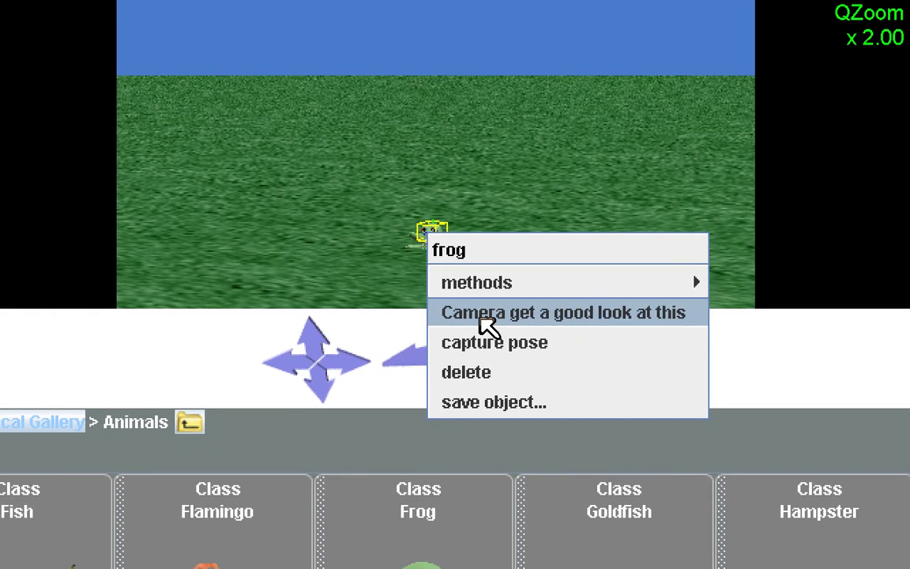
{"action": "left_click", "coordinate": [482, 328]}
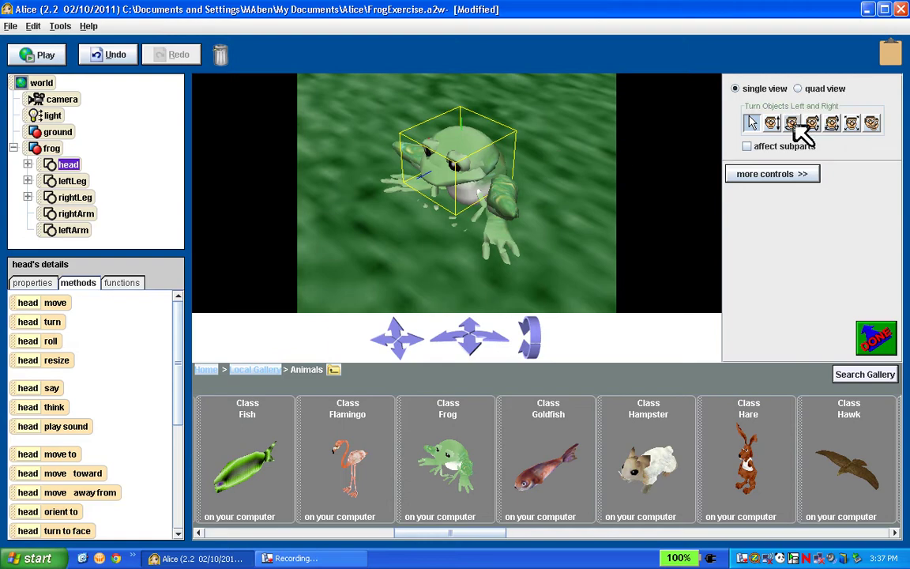
{"action": "left_click", "coordinate": [793, 124]}
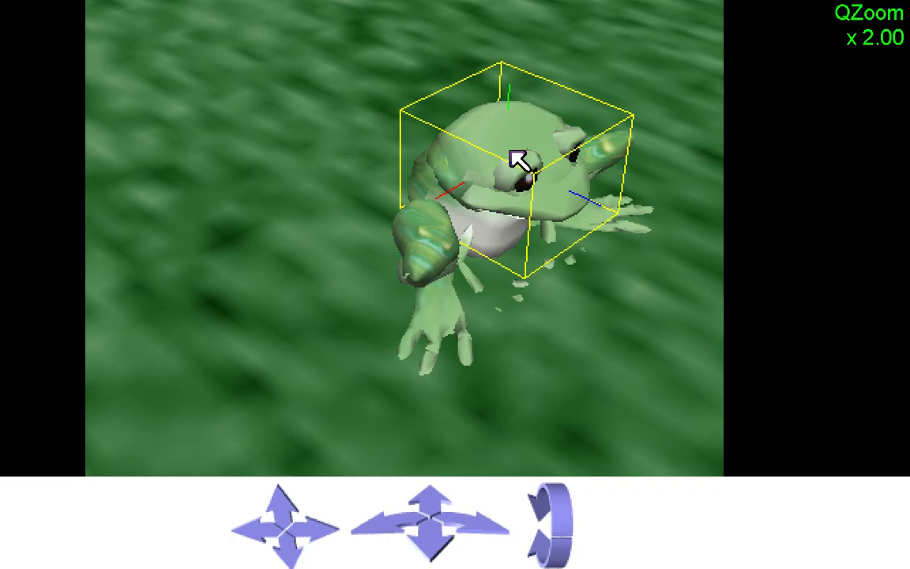
{"action": "left_click_drag", "start_coordinate": [522, 187], "coordinate": [427, 190]}
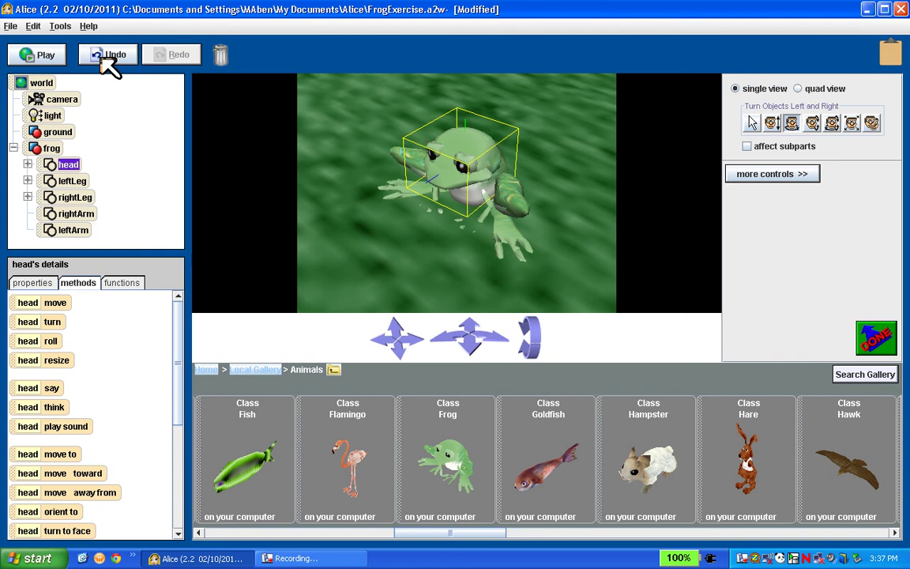
Undo the frog's turning and the camera's close-up view
{"action": "left_click", "coordinate": [128, 62]}
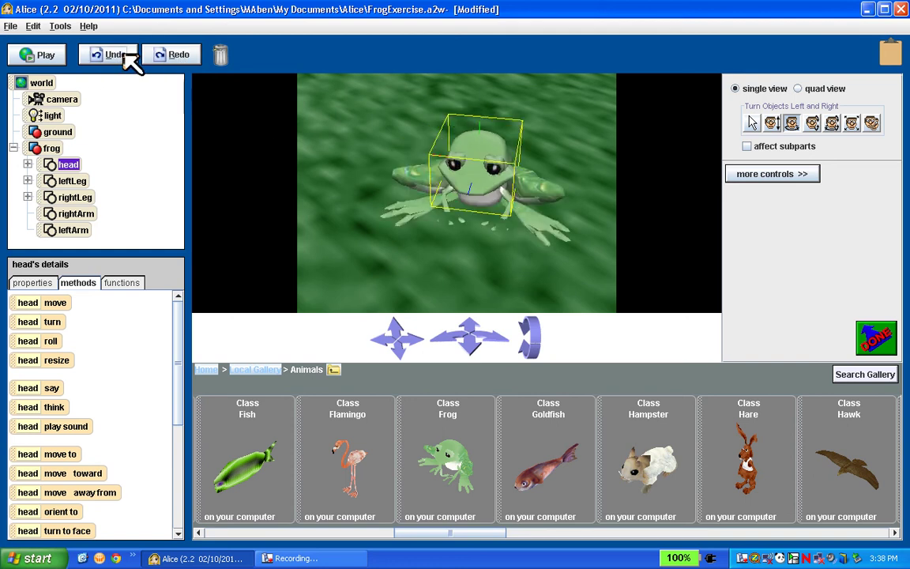
{"action": "left_click", "coordinate": [115, 54]}
{"action": "left_click", "coordinate": [125, 57]}
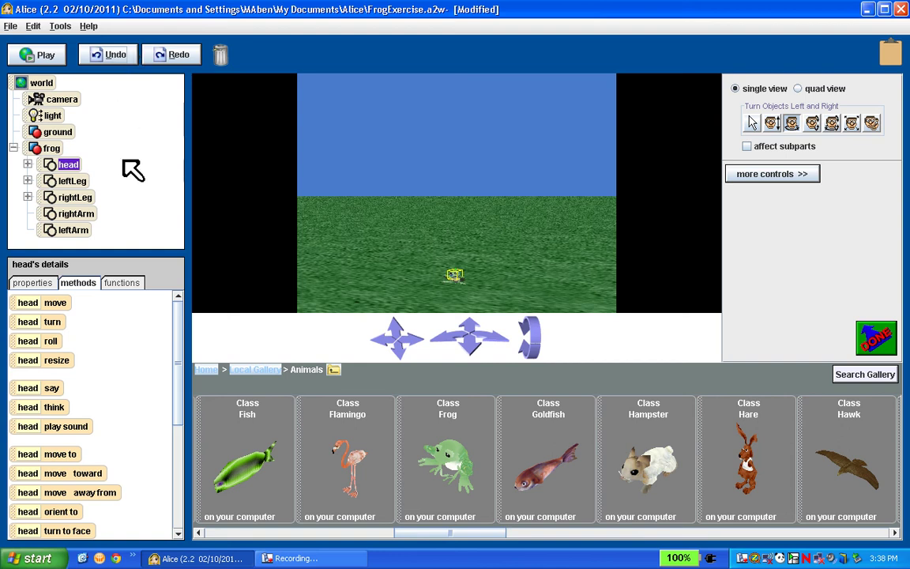
Add a HappyTree from the local gallery's Nature collection and move the tree and frog apart so they stand side by side, frog on the right
{"action": "left_click", "coordinate": [255, 369]}
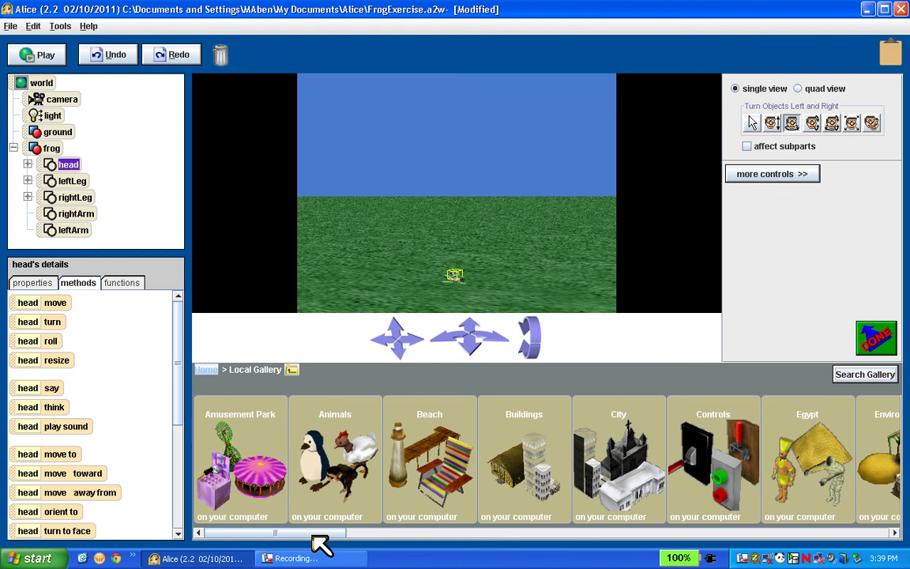
{"action": "left_click_drag", "start_coordinate": [314, 536], "coordinate": [605, 537]}
{"action": "left_click", "coordinate": [593, 490]}
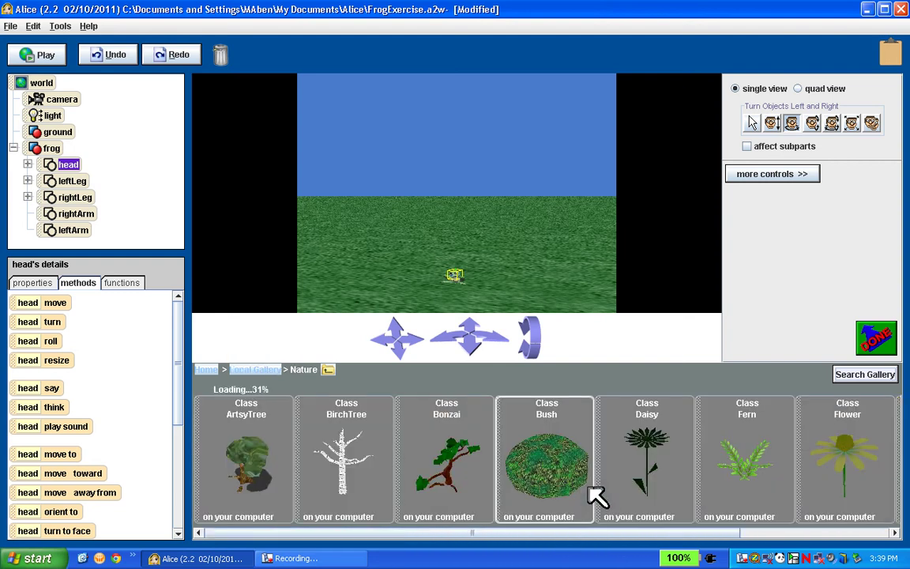
{"action": "left_click_drag", "start_coordinate": [362, 534], "coordinate": [563, 565]}
{"action": "left_click", "coordinate": [406, 488]}
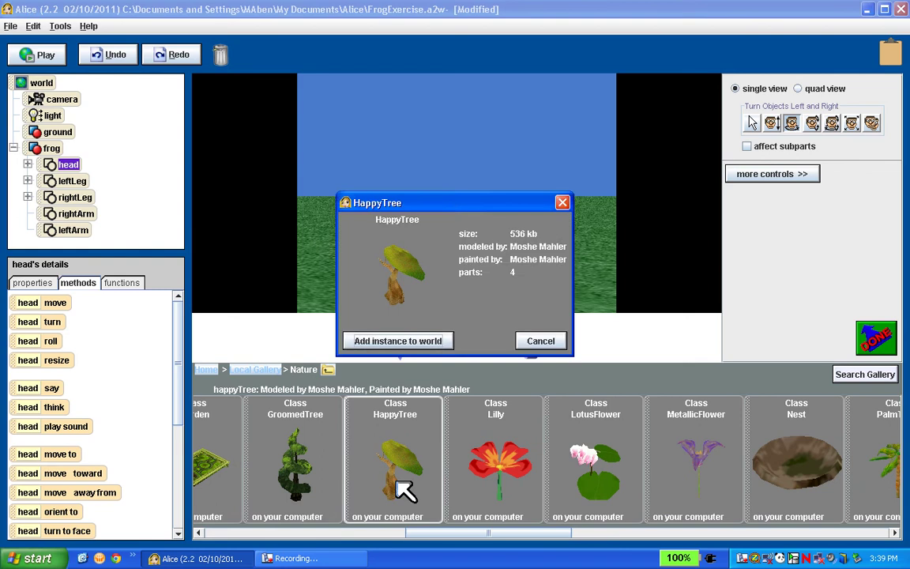
{"action": "left_click", "coordinate": [409, 340]}
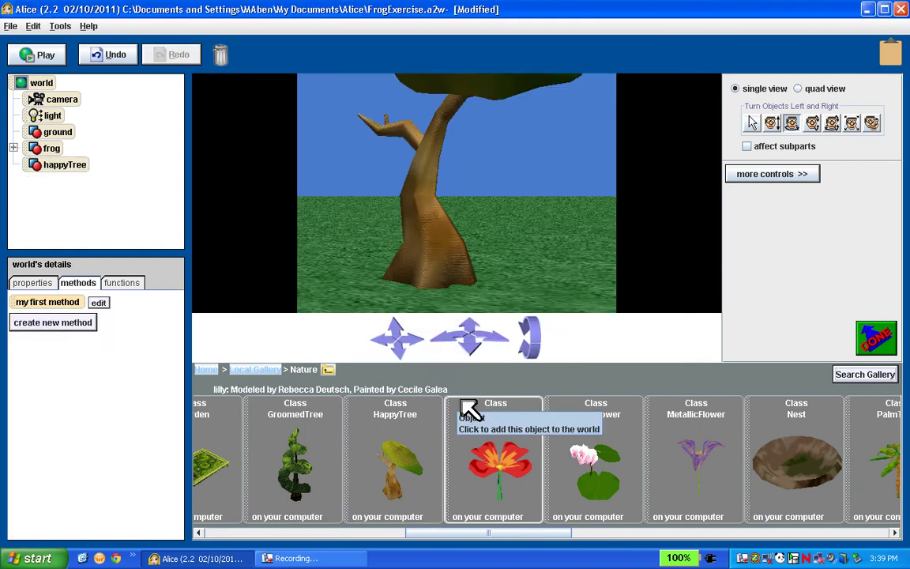
{"action": "left_click", "coordinate": [752, 123]}
{"action": "left_click_drag", "start_coordinate": [466, 250], "coordinate": [512, 278]}
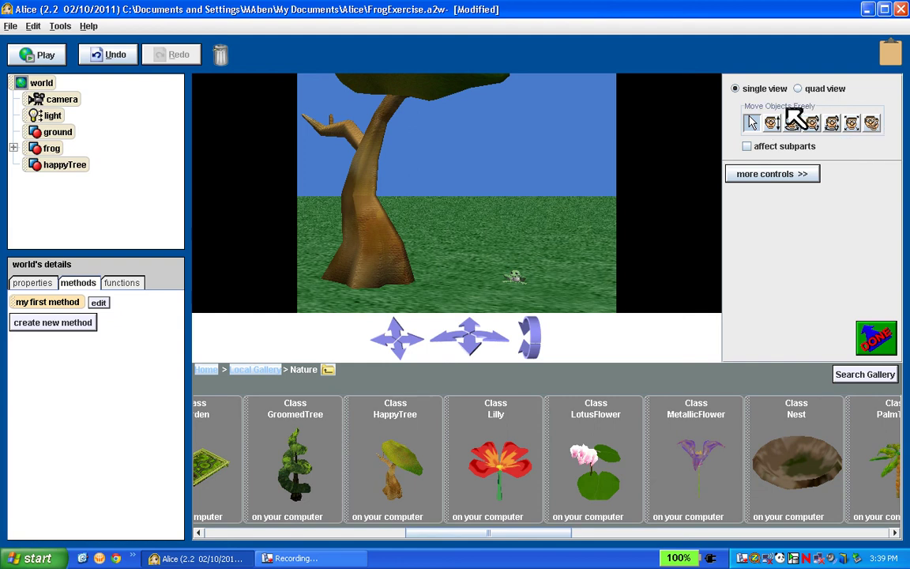
Resize the frog to 2 (twice as big) using its resize method
{"action": "right_click", "coordinate": [52, 149]}
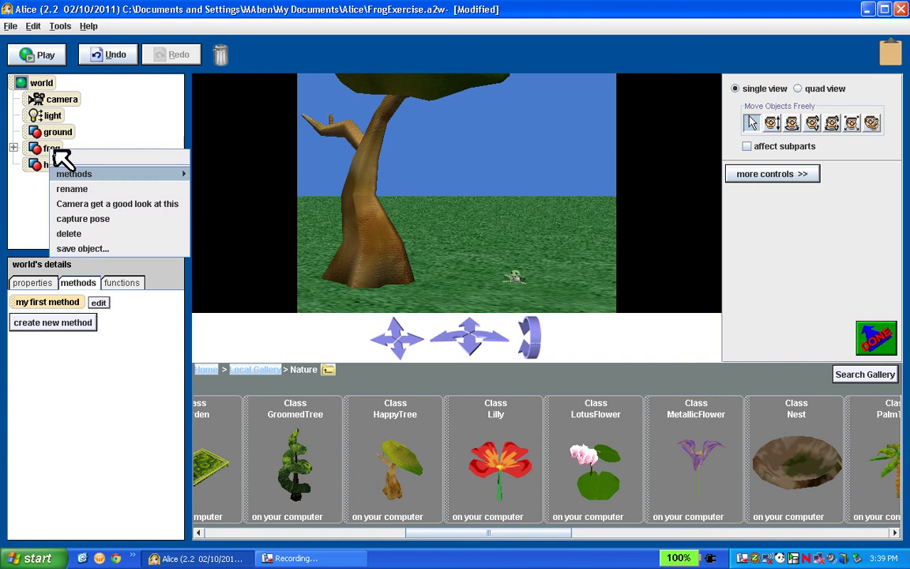
{"action": "mouse_move", "coordinate": [75, 176]}
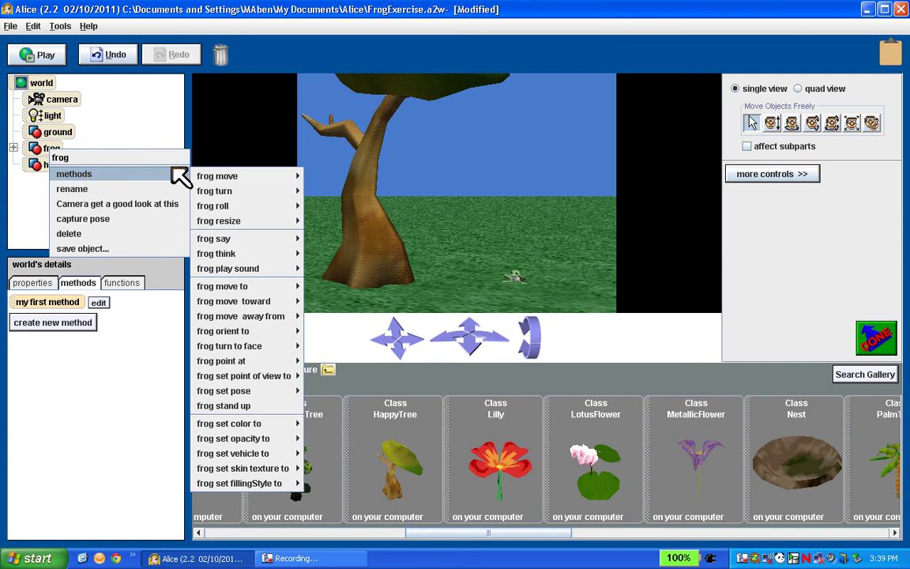
{"action": "mouse_move", "coordinate": [262, 224]}
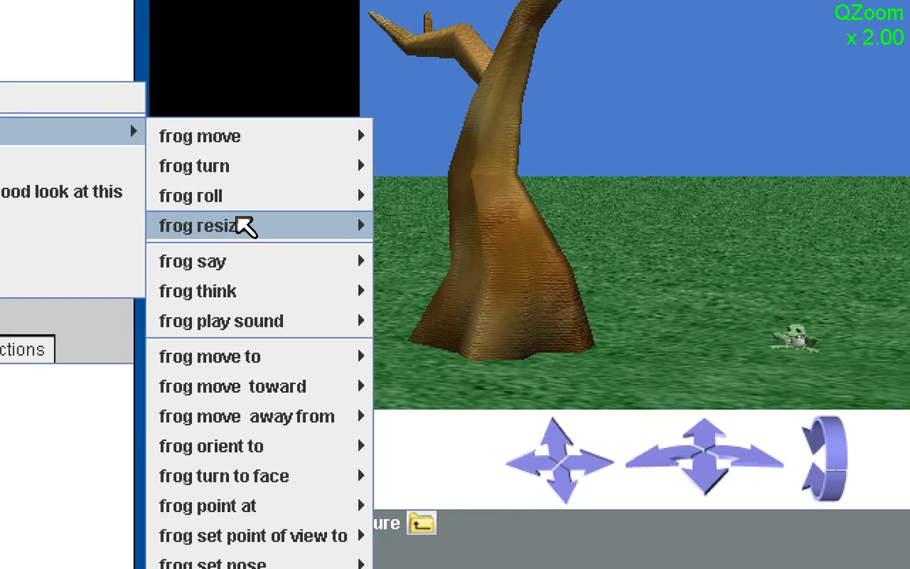
{"action": "mouse_move", "coordinate": [254, 268]}
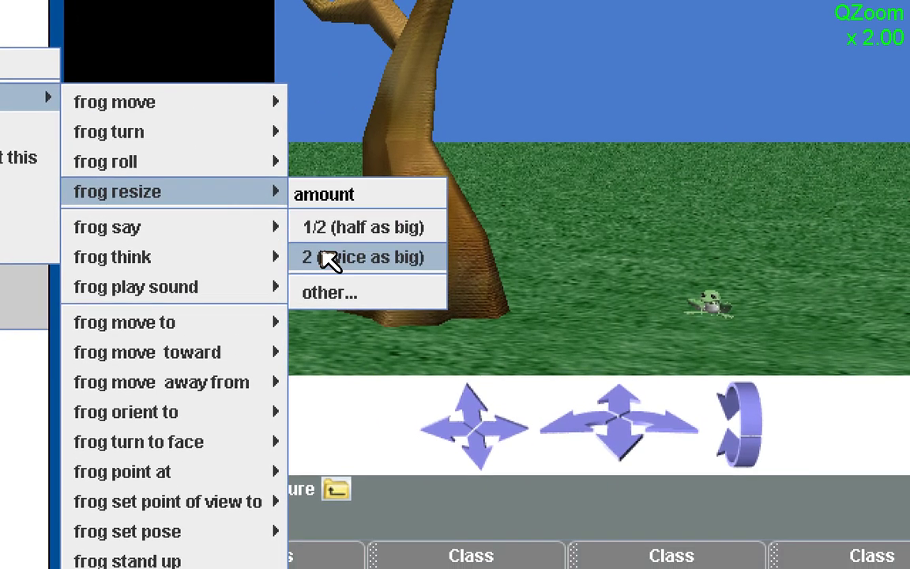
{"action": "left_click", "coordinate": [328, 259]}
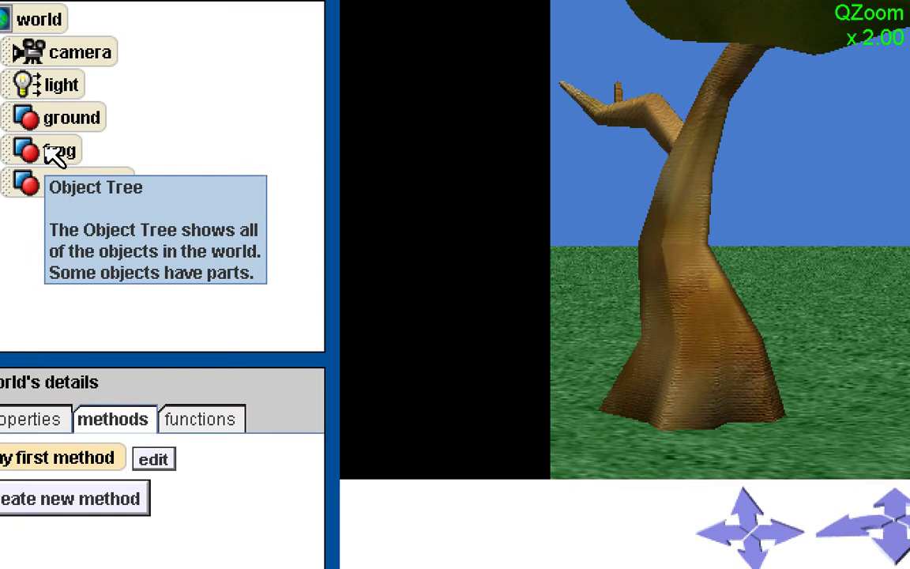
Turn the frog right by 1/4 revolution using its turn method
{"action": "right_click", "coordinate": [54, 156]}
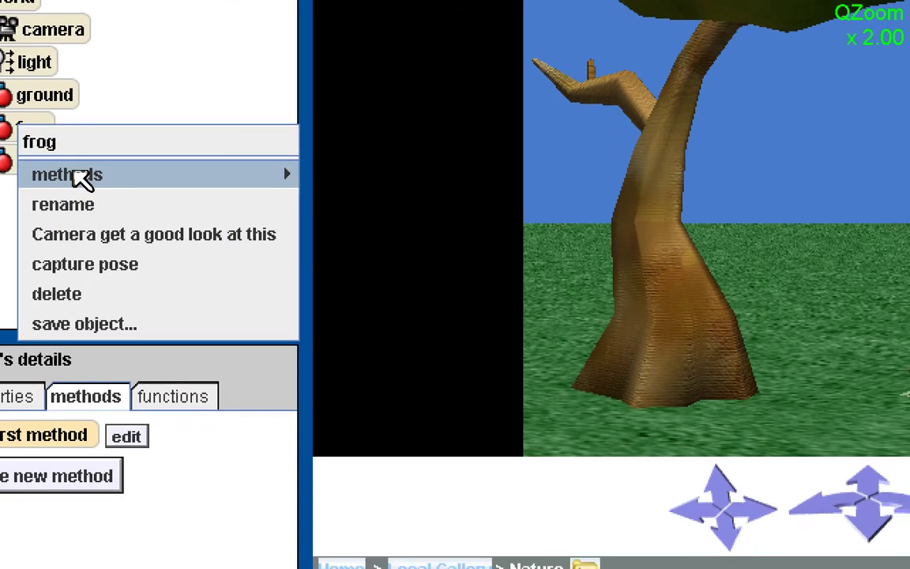
{"action": "mouse_move", "coordinate": [105, 200]}
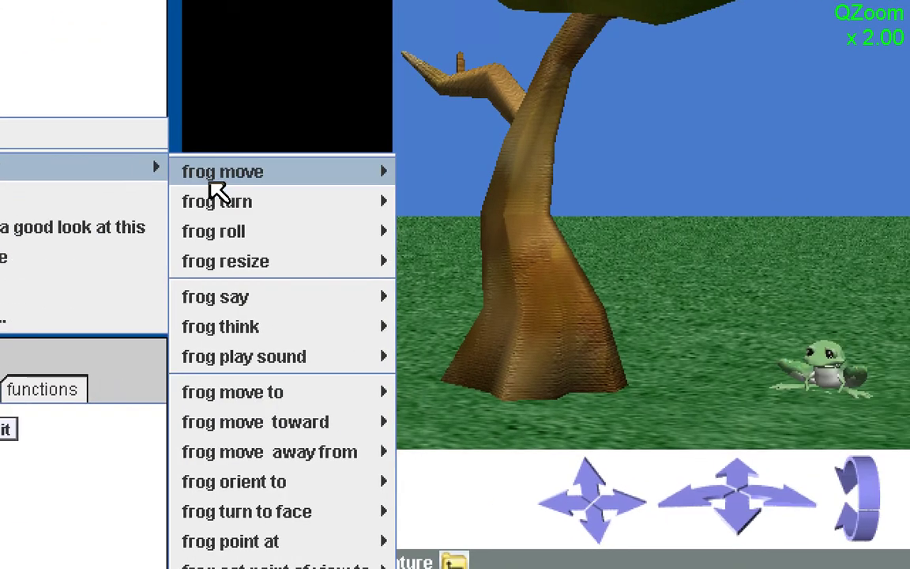
{"action": "mouse_move", "coordinate": [219, 193]}
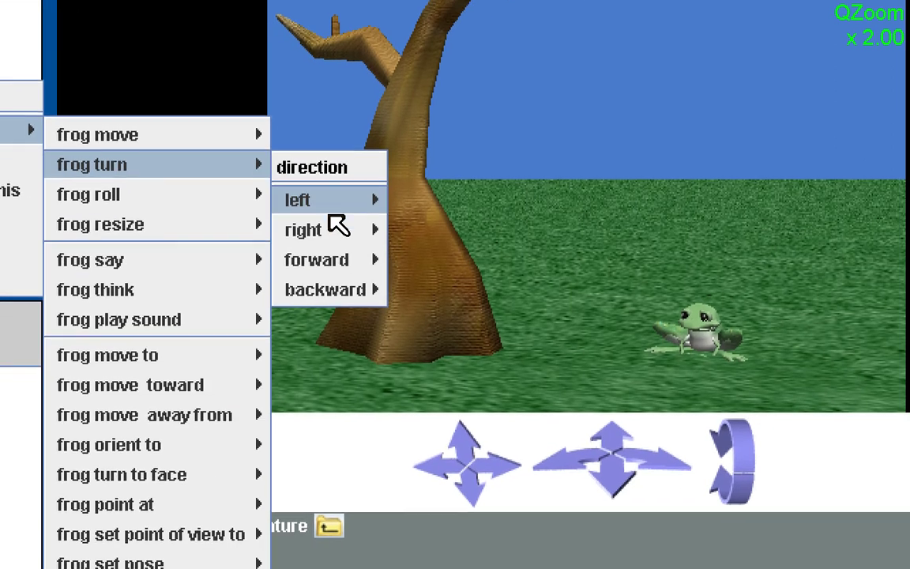
{"action": "mouse_move", "coordinate": [339, 227]}
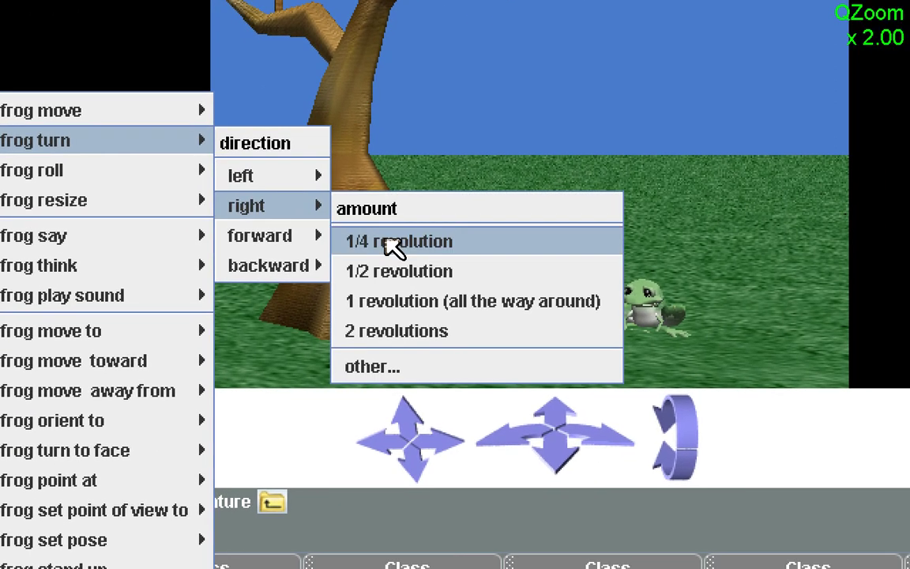
{"action": "left_click", "coordinate": [393, 244]}
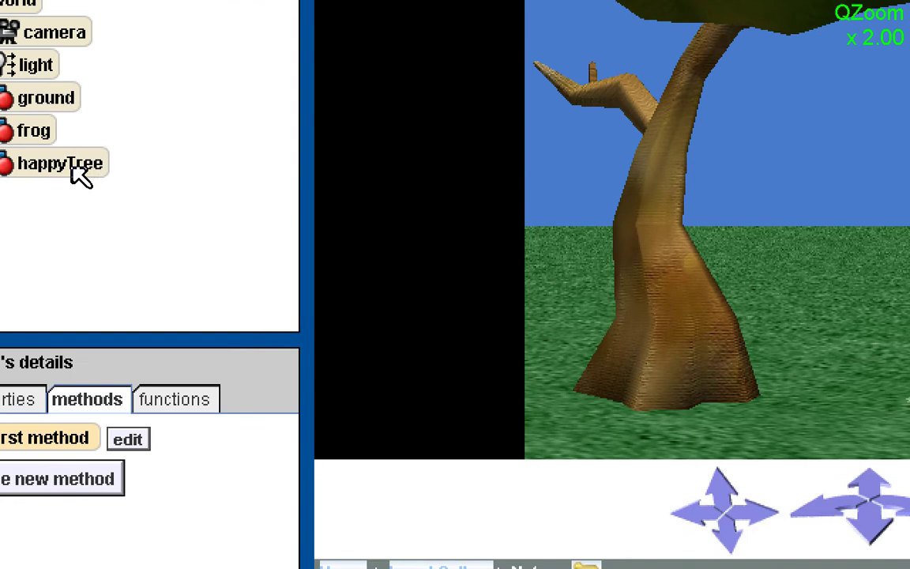
Try turning the happyTree left by 1/4 revolution using its turn method, and undo the turn
{"action": "right_click", "coordinate": [80, 175]}
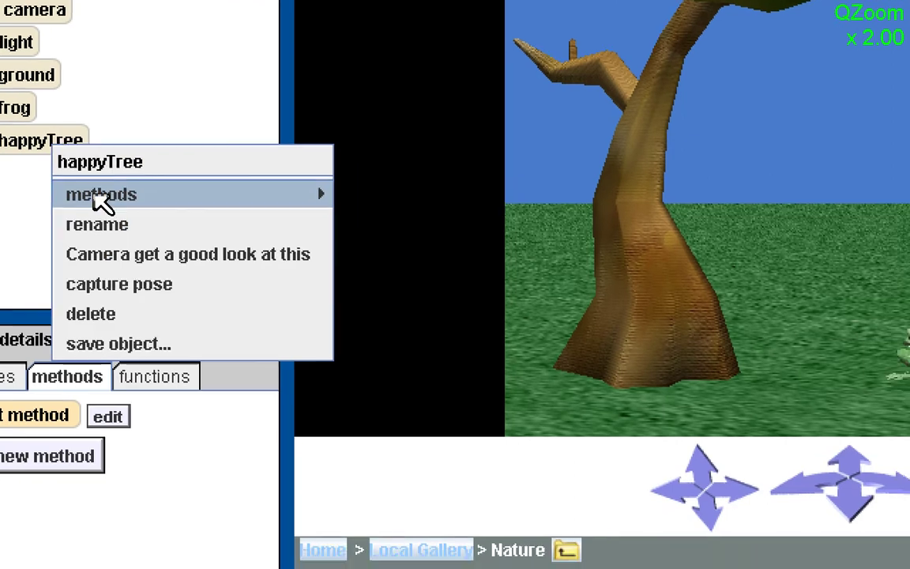
{"action": "mouse_move", "coordinate": [123, 219]}
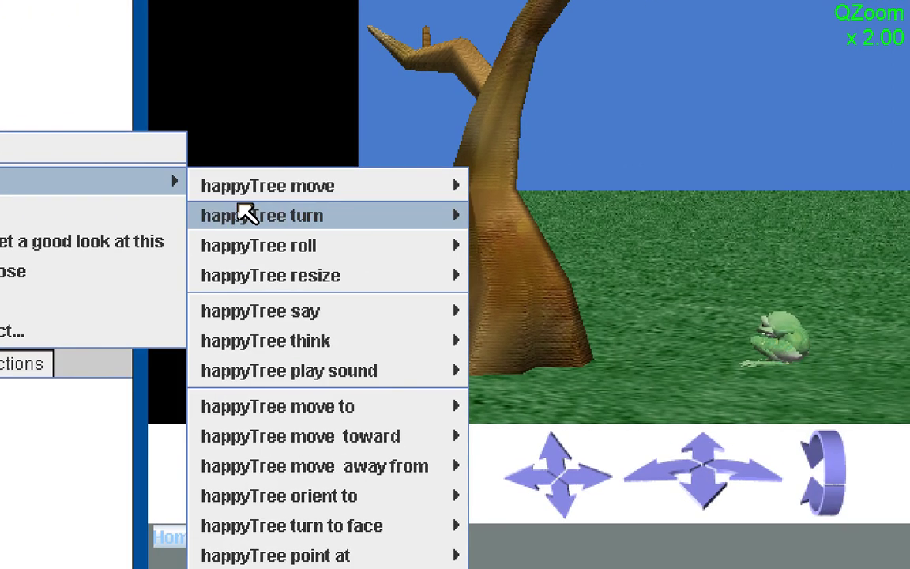
{"action": "mouse_move", "coordinate": [269, 226]}
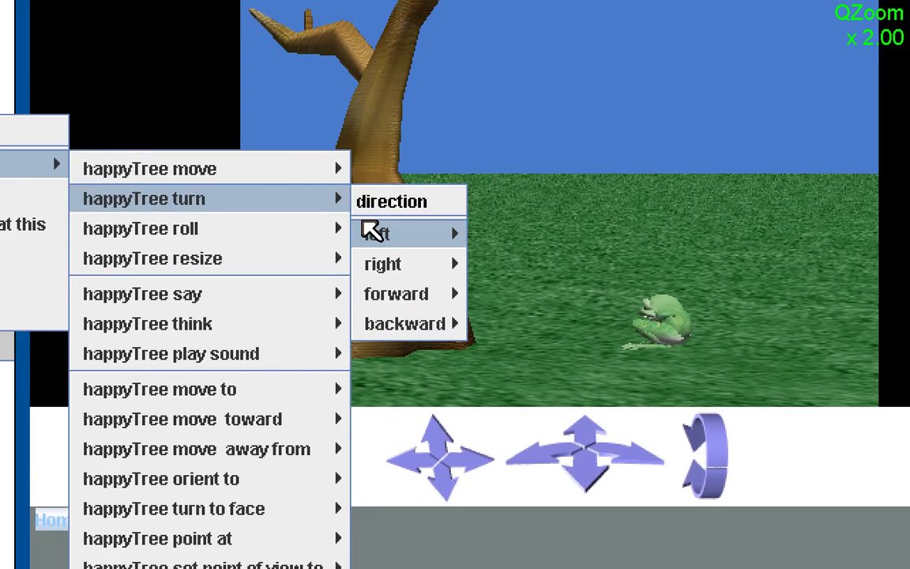
{"action": "mouse_move", "coordinate": [540, 259]}
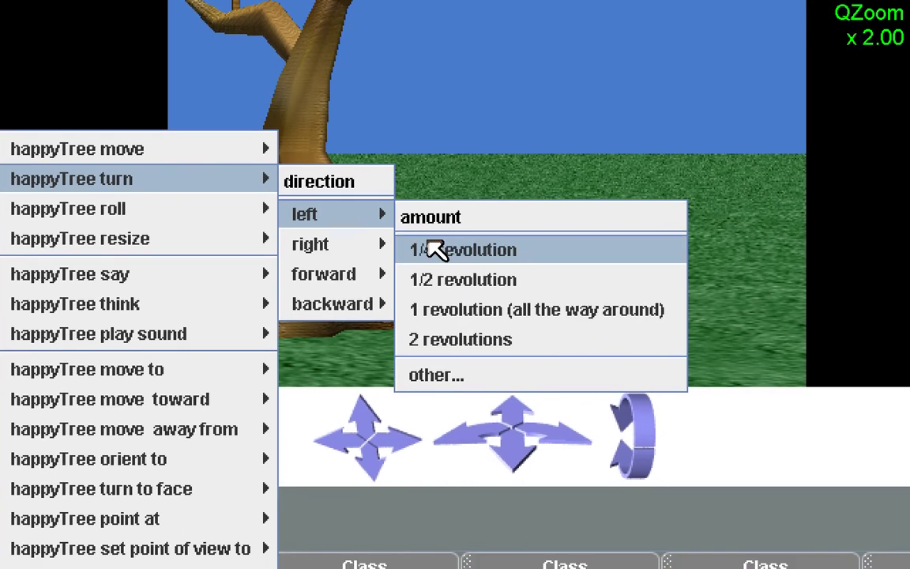
{"action": "left_click", "coordinate": [437, 252]}
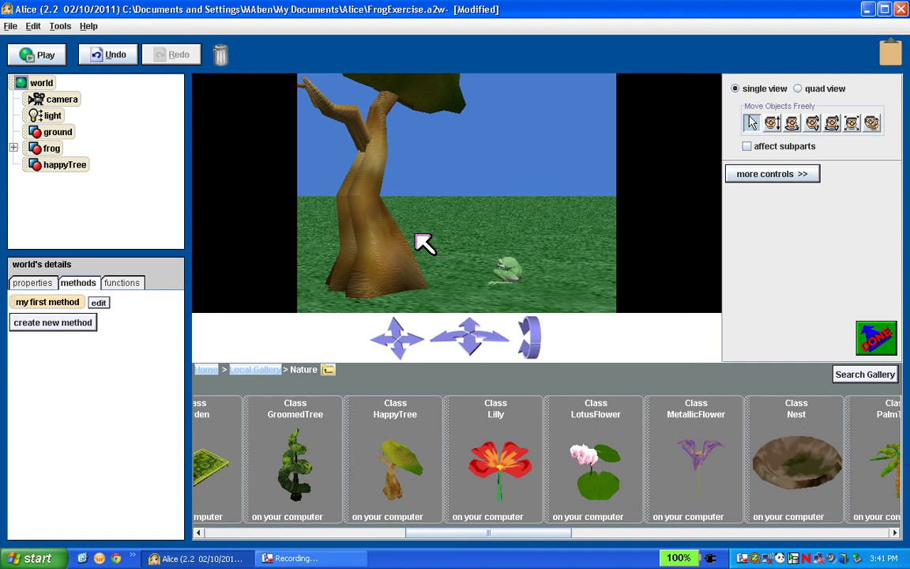
{"action": "left_click", "coordinate": [101, 57]}
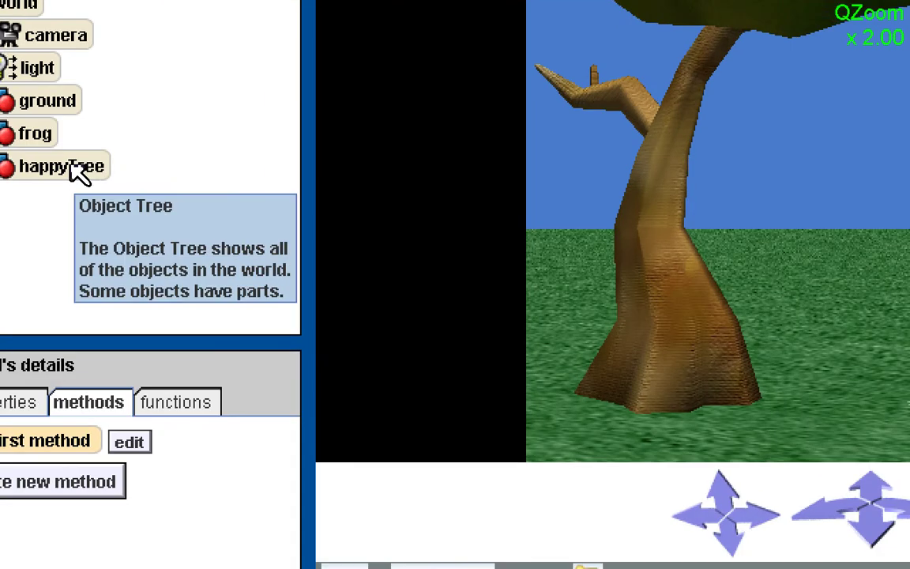
Roll the happyTree left by 1/4 revolution using its roll method
{"action": "right_click", "coordinate": [79, 173]}
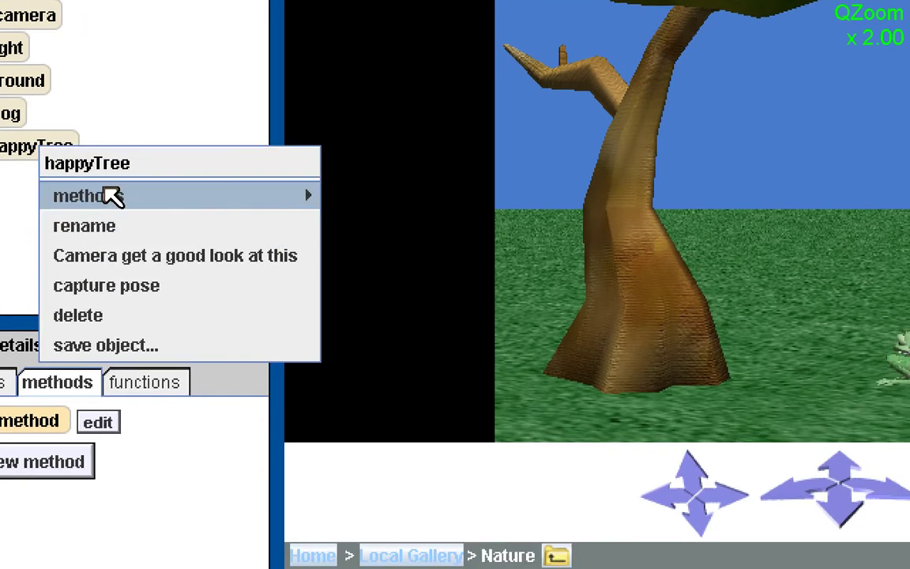
{"action": "mouse_move", "coordinate": [197, 219]}
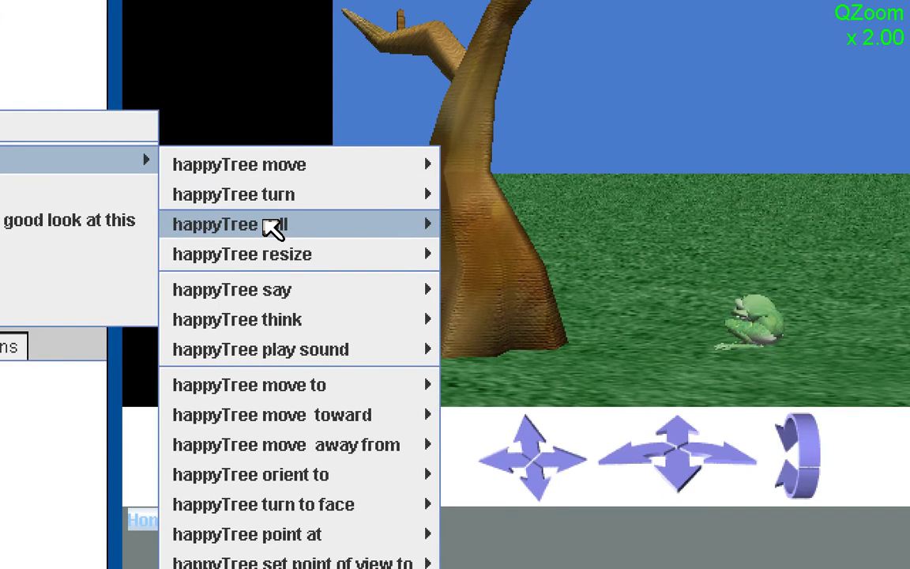
{"action": "mouse_move", "coordinate": [417, 257]}
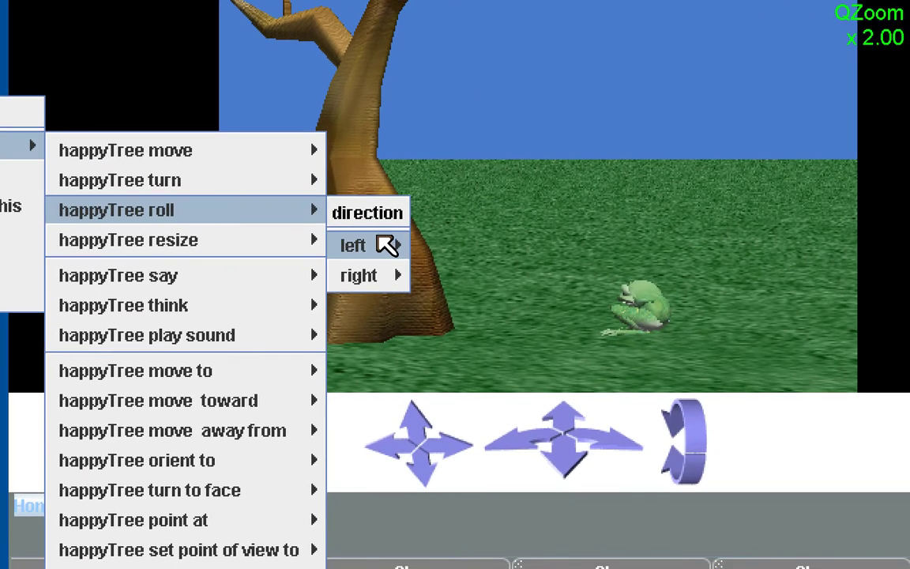
{"action": "mouse_move", "coordinate": [497, 261]}
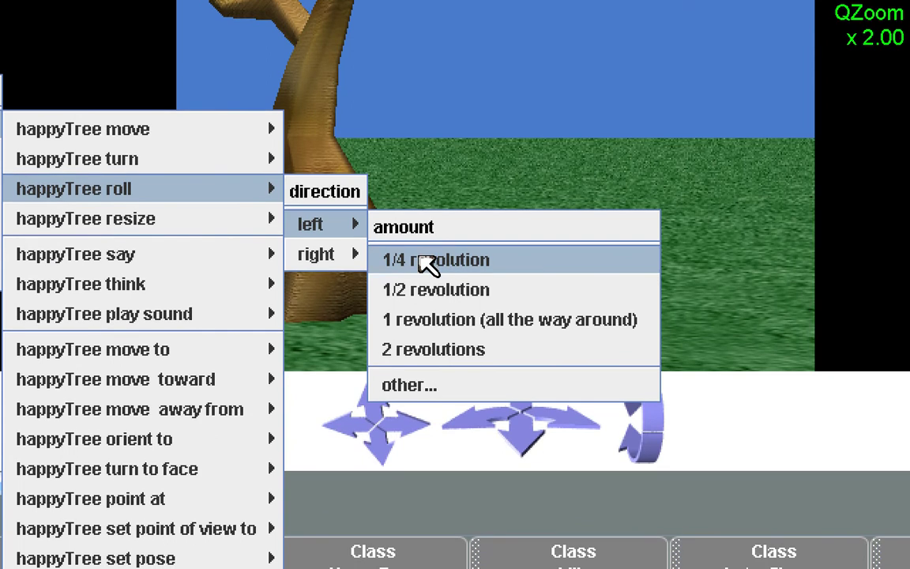
{"action": "left_click", "coordinate": [428, 261]}
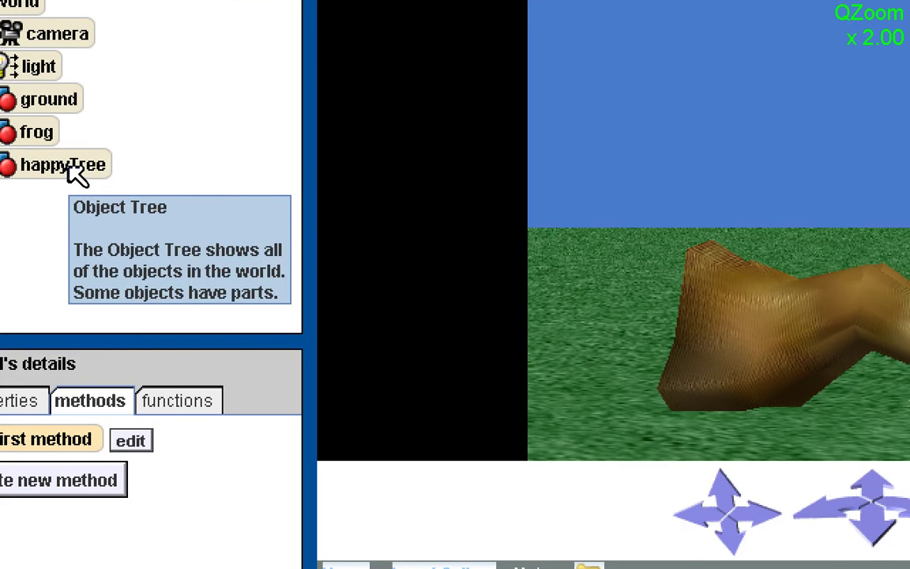
Bring the rolled happyTree back upright using its stand up method
{"action": "right_click", "coordinate": [69, 168]}
{"action": "mouse_move", "coordinate": [136, 220]}
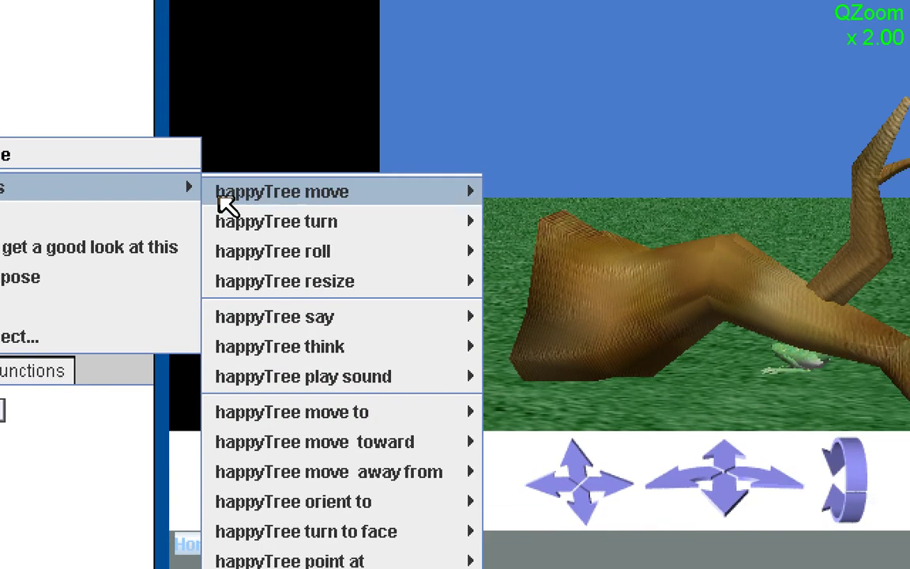
{"action": "mouse_move", "coordinate": [405, 209]}
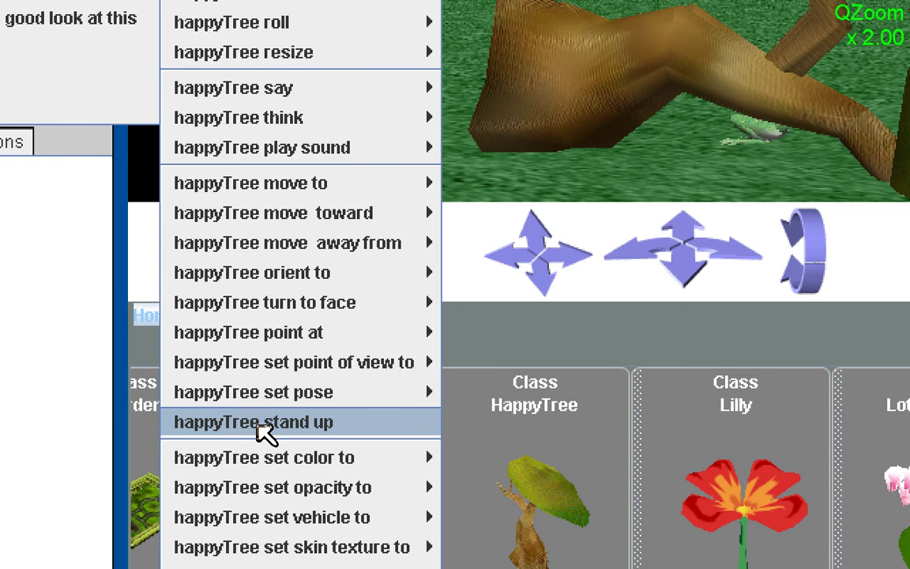
{"action": "left_click", "coordinate": [266, 433]}
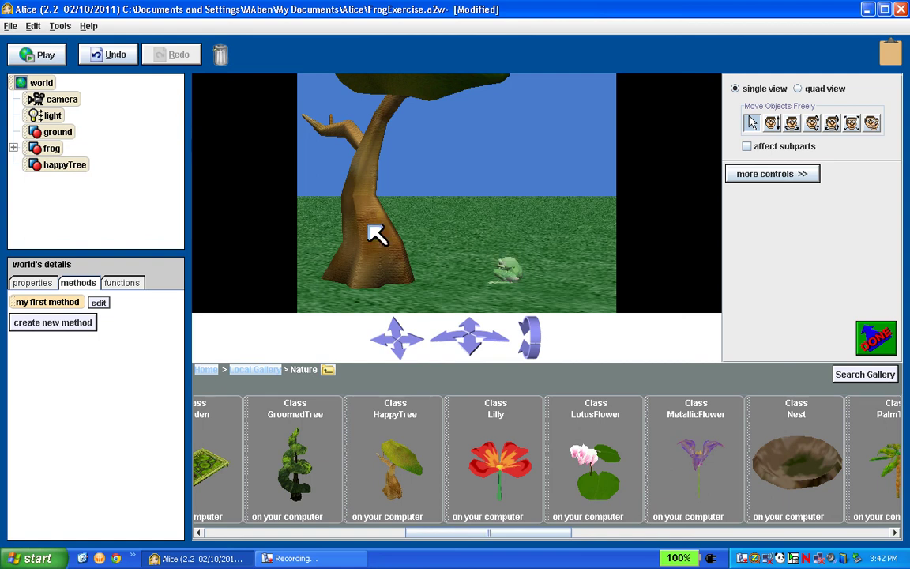
Turn the frog left by 1/4 revolution using its turn method
{"action": "right_click", "coordinate": [51, 147]}
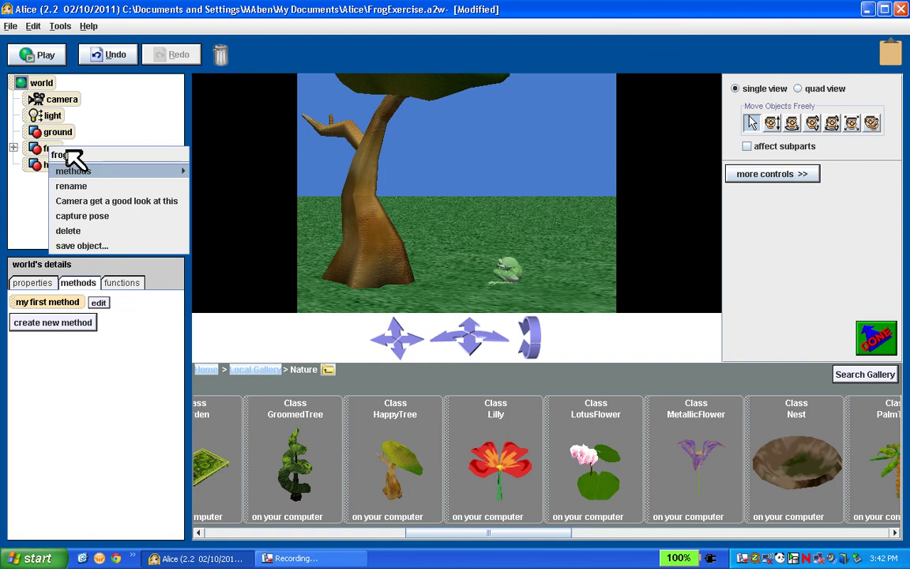
{"action": "mouse_move", "coordinate": [88, 174]}
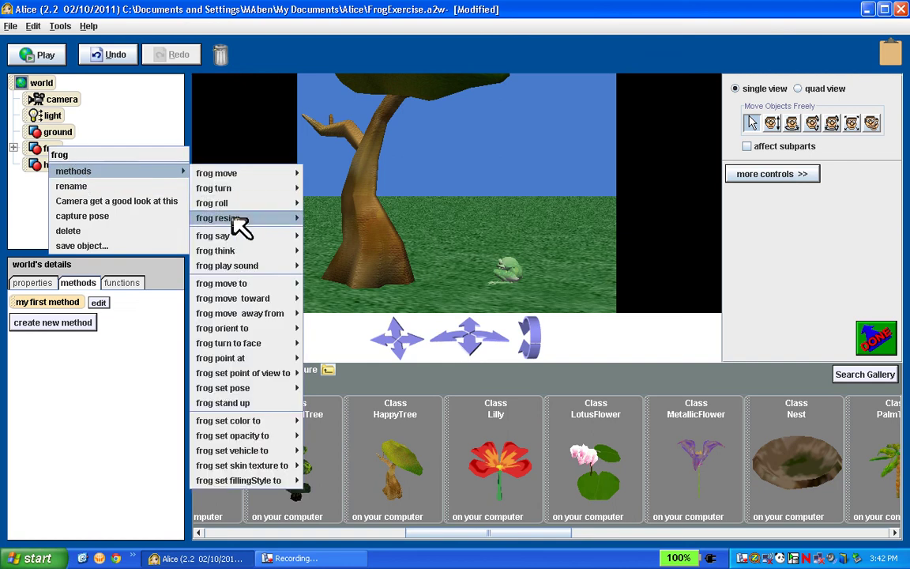
{"action": "mouse_move", "coordinate": [296, 191]}
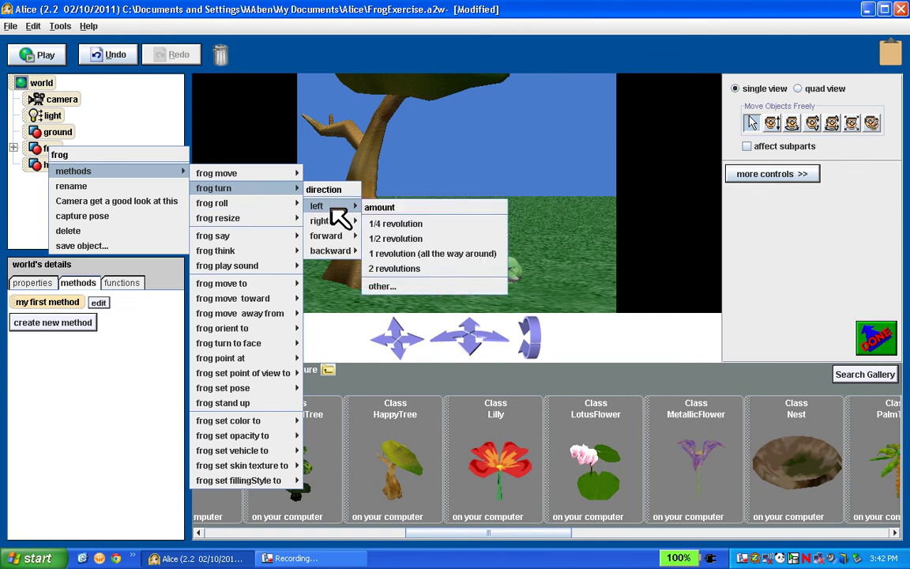
{"action": "left_click", "coordinate": [404, 228]}
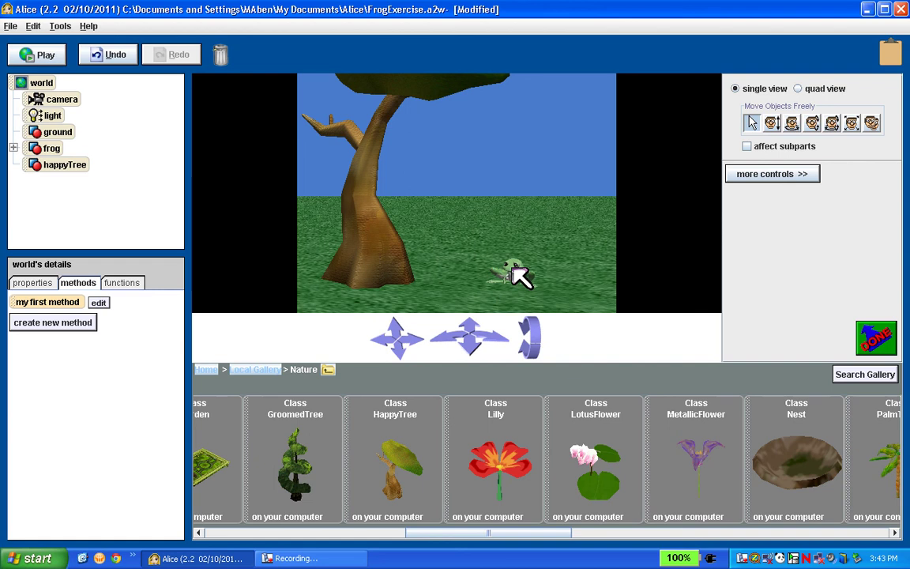
{"action": "left_click_drag", "start_coordinate": [513, 267], "coordinate": [505, 265]}
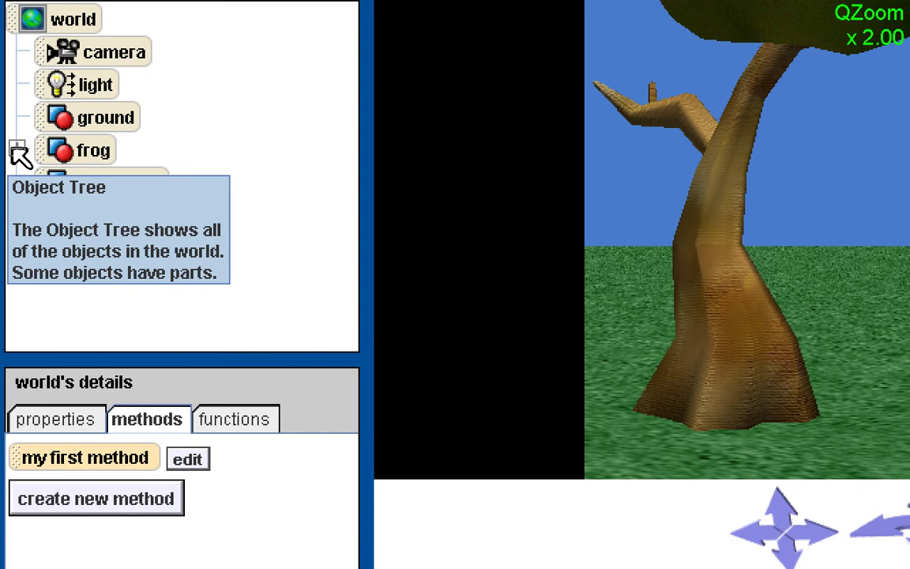
Expand the frog's parts through its head and jaw to reach the tongue
{"action": "left_click", "coordinate": [16, 150]}
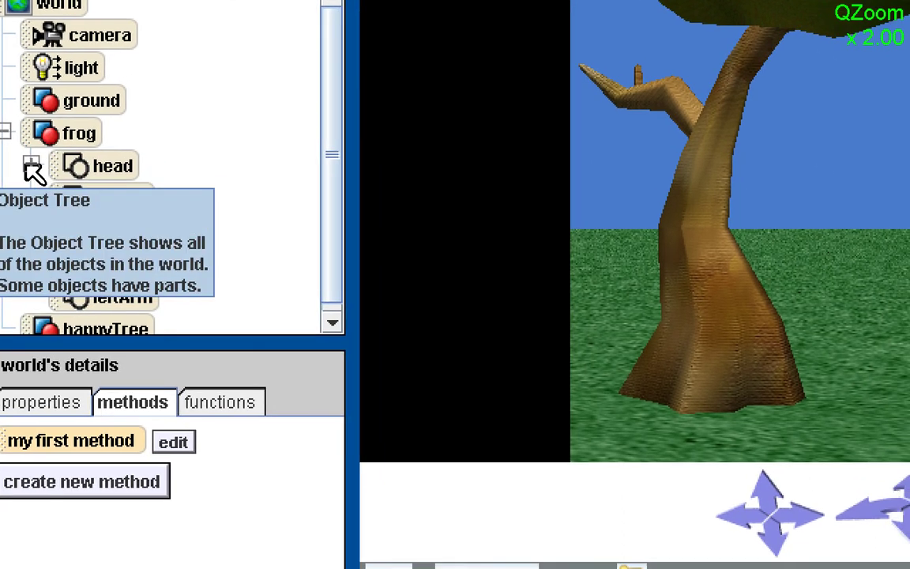
{"action": "left_click", "coordinate": [29, 166]}
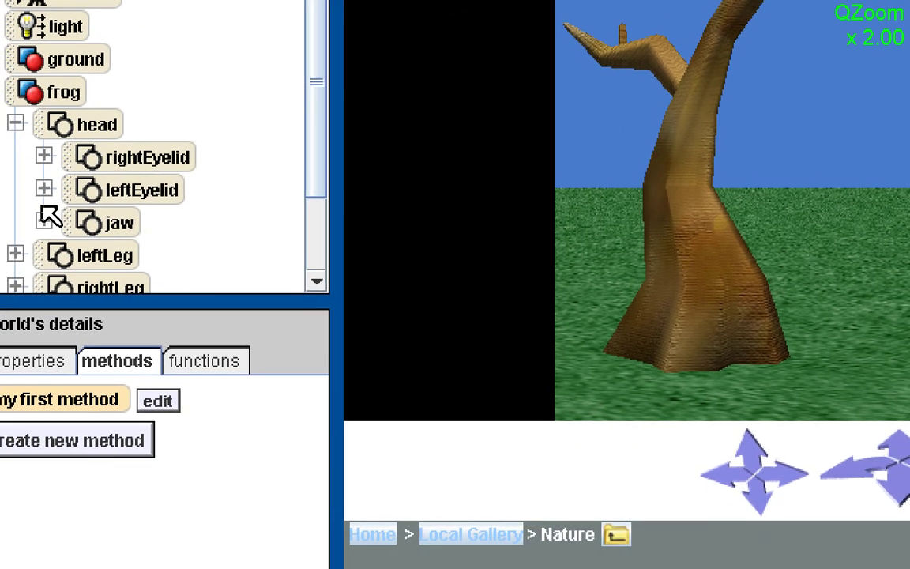
{"action": "left_click", "coordinate": [43, 213]}
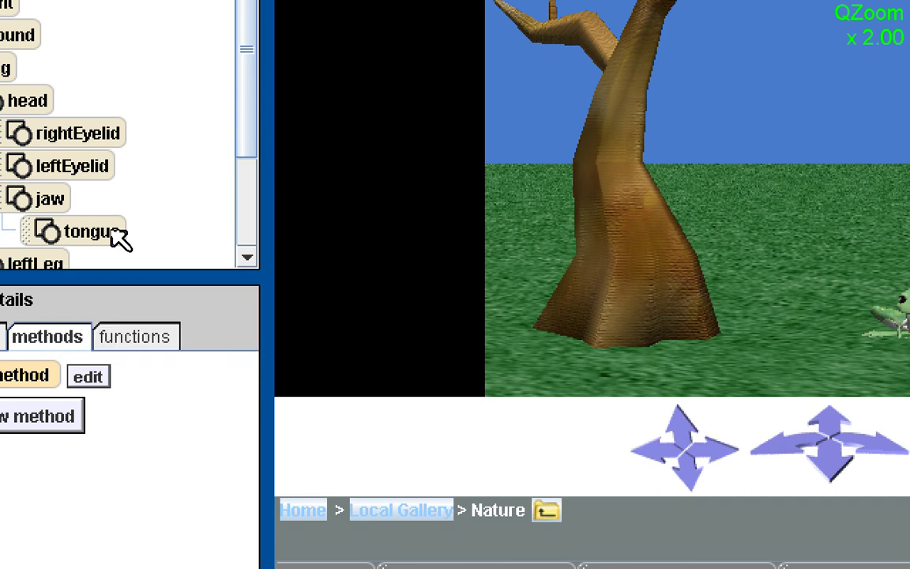
Move the frog's tongue forward by a custom amount of 0.05 meters using its move method
{"action": "right_click", "coordinate": [116, 237]}
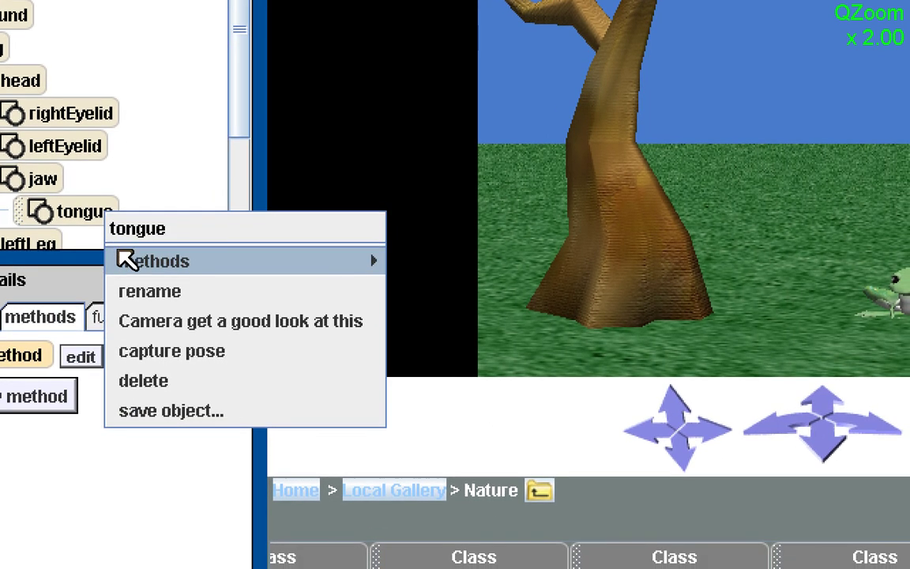
{"action": "mouse_move", "coordinate": [126, 265]}
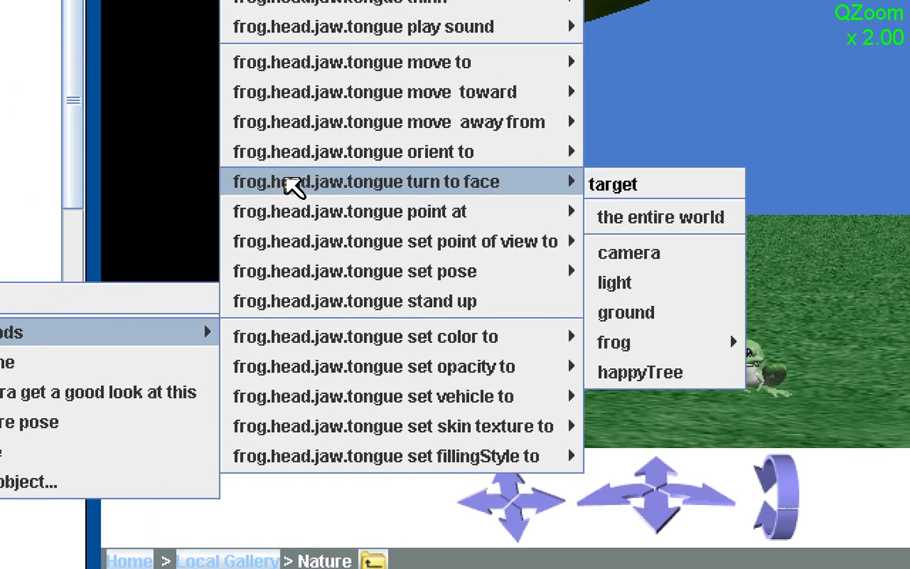
{"action": "mouse_move", "coordinate": [280, 90]}
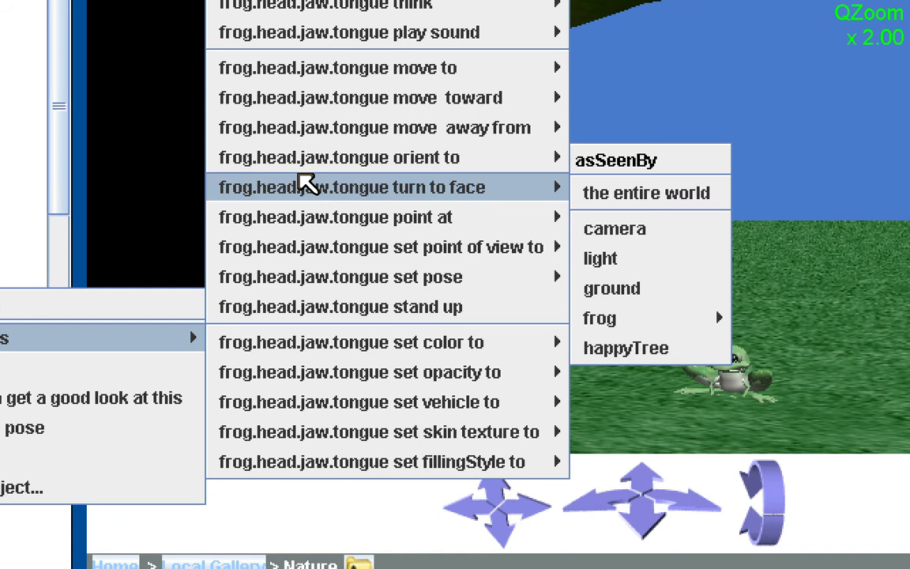
{"action": "mouse_move", "coordinate": [304, 169]}
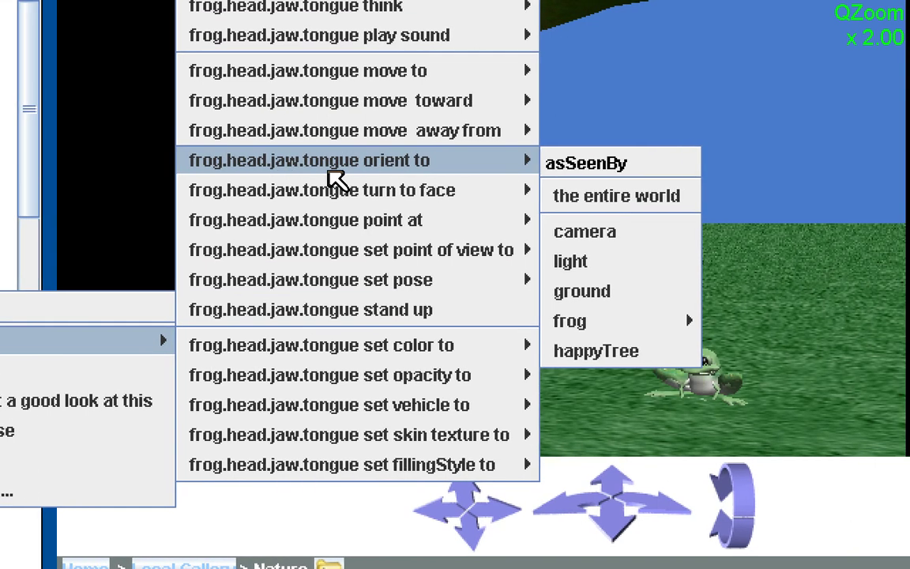
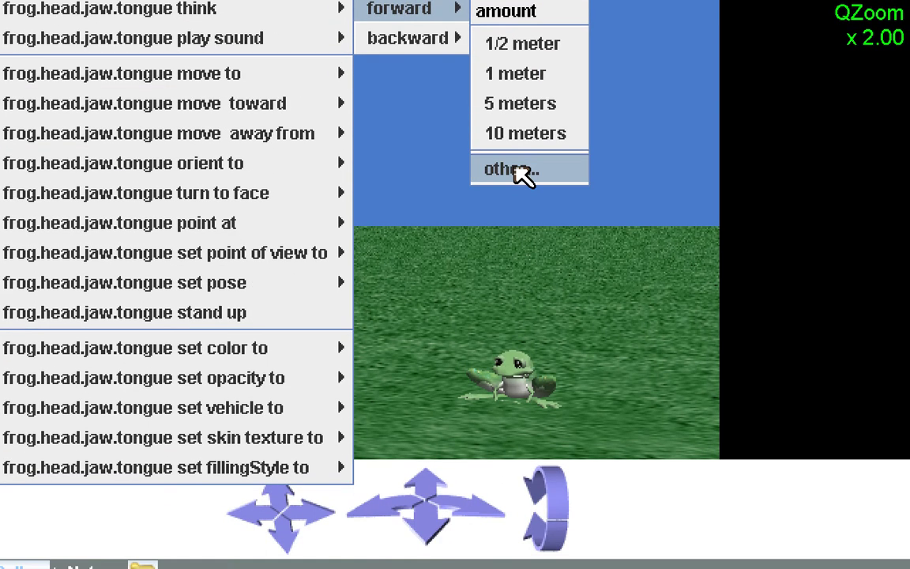
{"action": "left_click", "coordinate": [509, 169]}
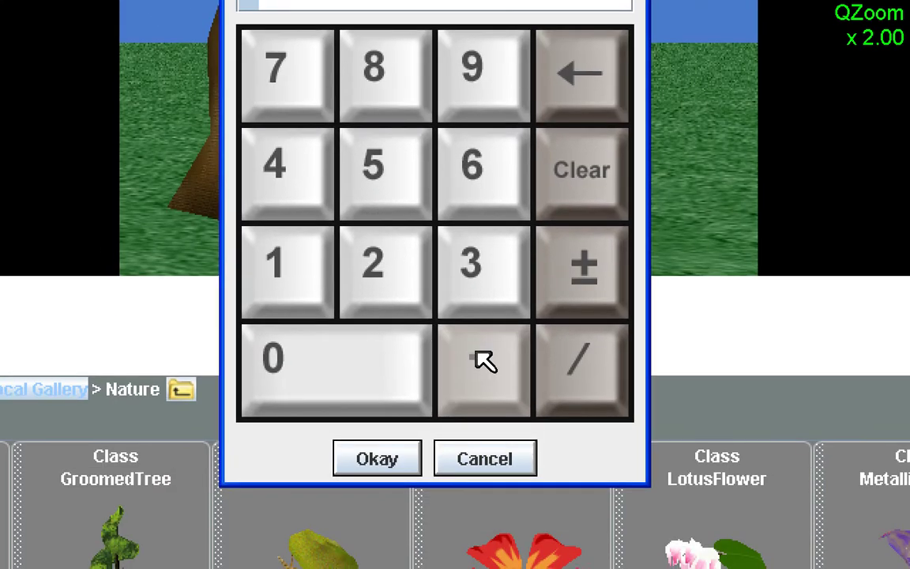
{"action": "left_click", "coordinate": [483, 360]}
{"action": "left_click", "coordinate": [362, 359]}
{"action": "left_click", "coordinate": [387, 174]}
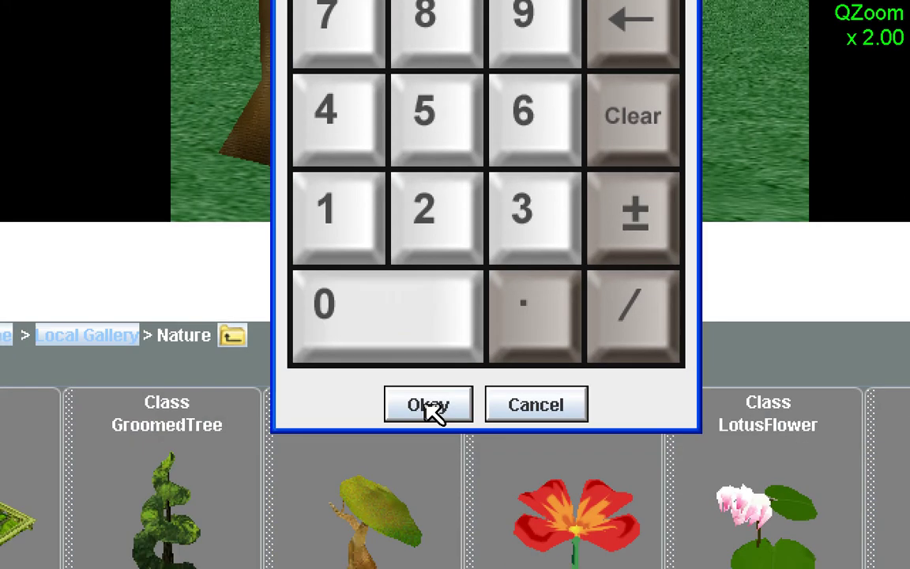
{"action": "left_click", "coordinate": [426, 553]}
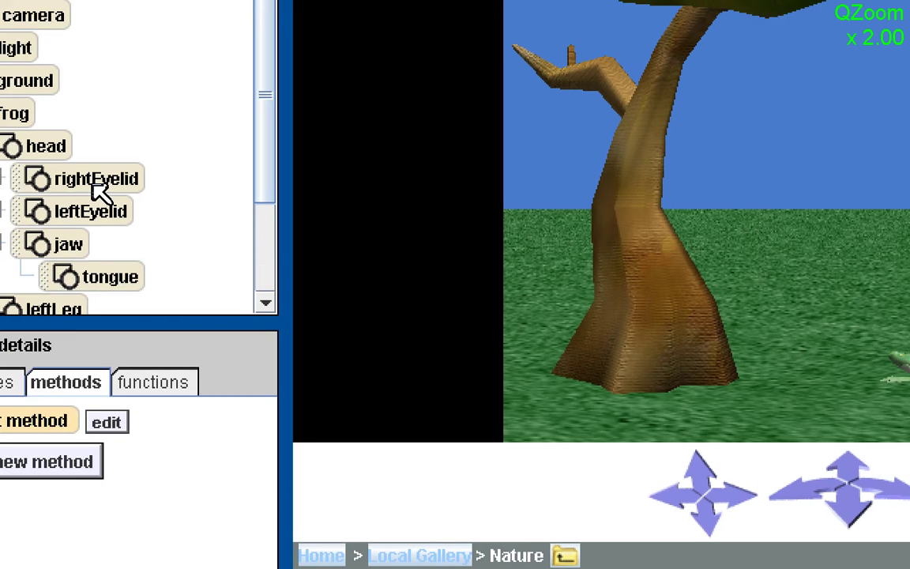
Move the frog's tongue forward by another 0.05 meters
{"action": "right_click", "coordinate": [117, 278]}
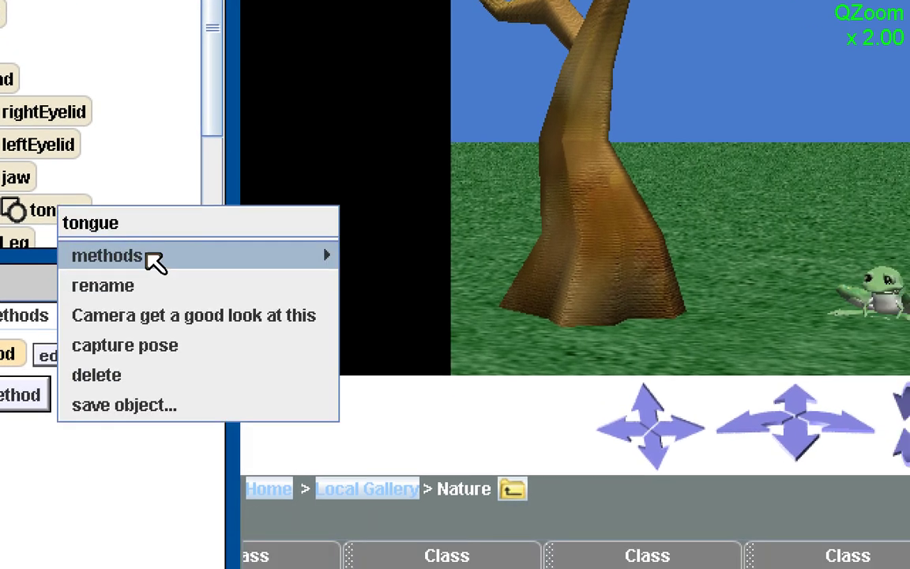
{"action": "mouse_move", "coordinate": [155, 263]}
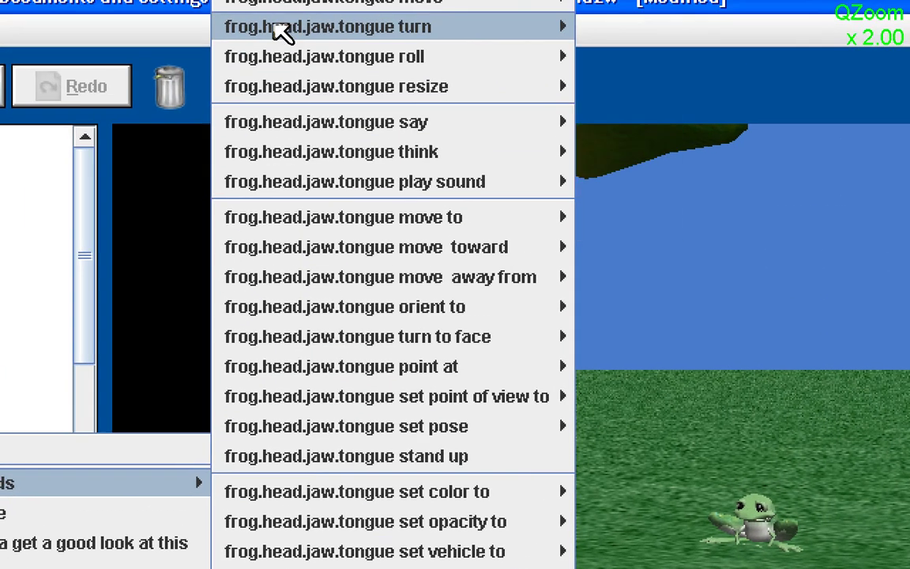
{"action": "mouse_move", "coordinate": [283, 1]}
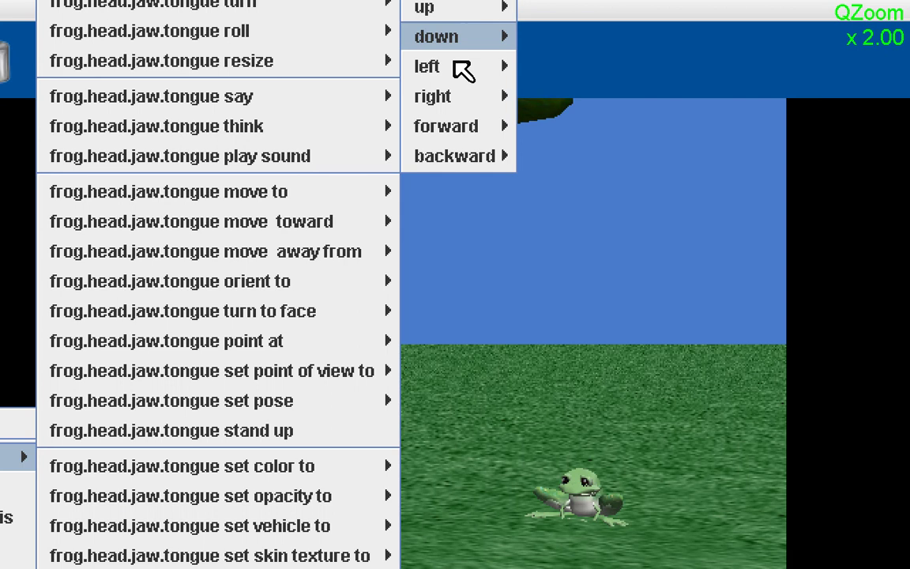
{"action": "mouse_move", "coordinate": [551, 168]}
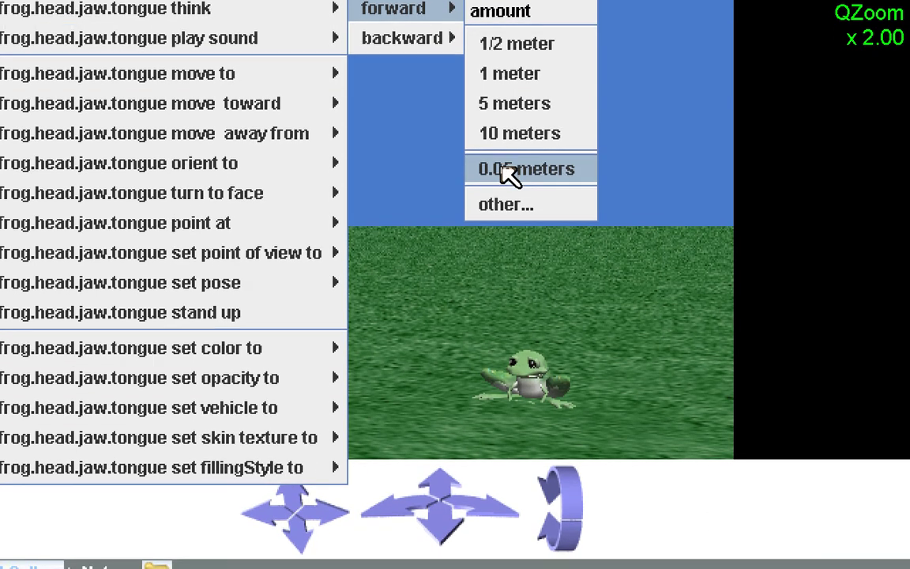
{"action": "left_click", "coordinate": [509, 174]}
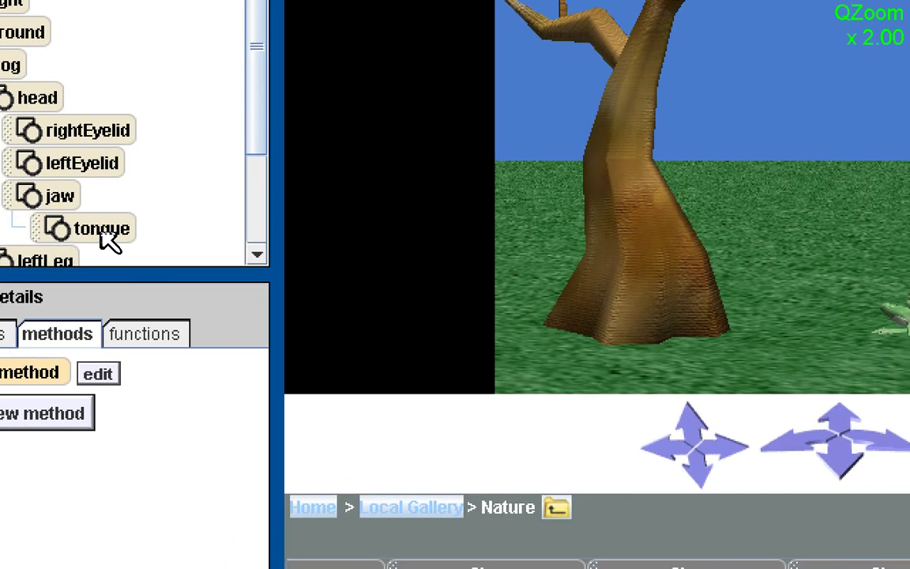
Move the frog's tongue forward once more by 0.05 meters using its move method
{"action": "right_click", "coordinate": [111, 241]}
{"action": "mouse_move", "coordinate": [185, 281]}
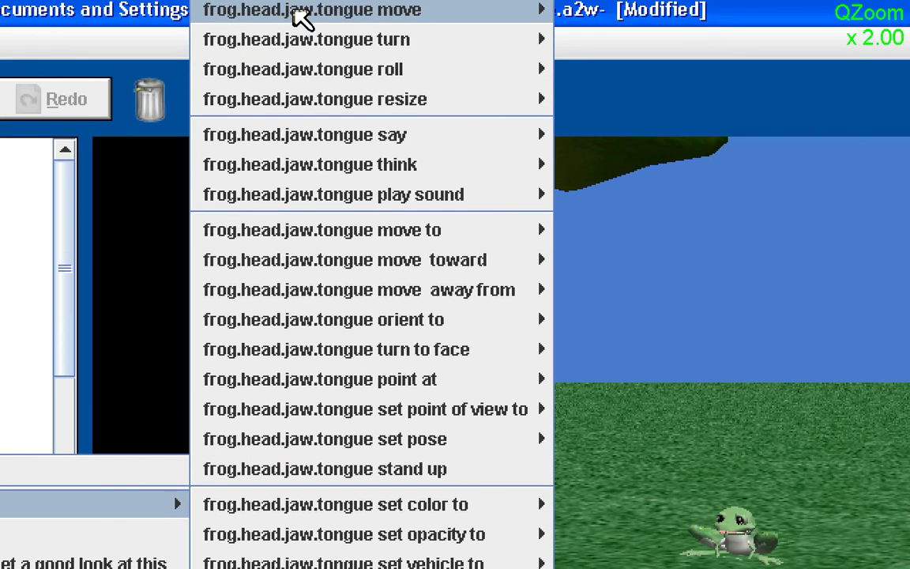
{"action": "mouse_move", "coordinate": [300, 12]}
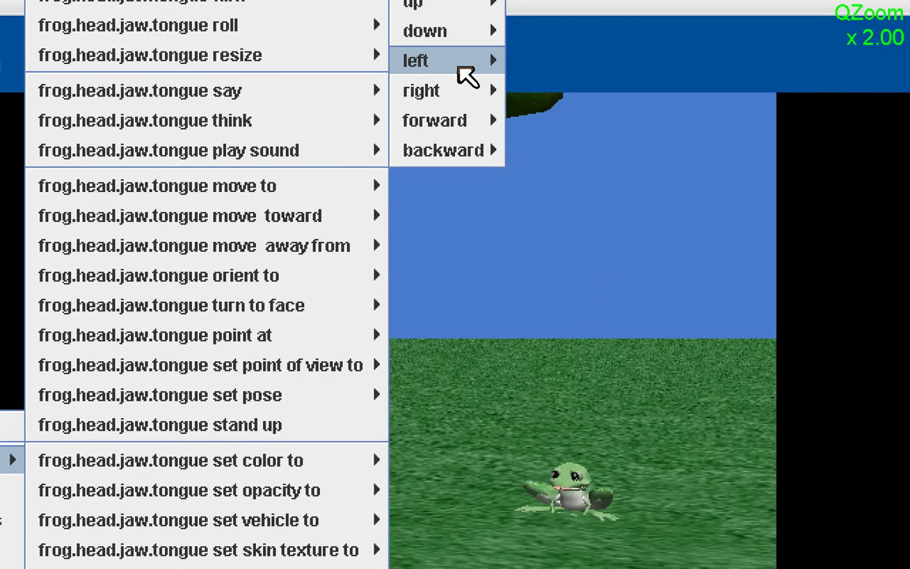
{"action": "mouse_move", "coordinate": [632, 174]}
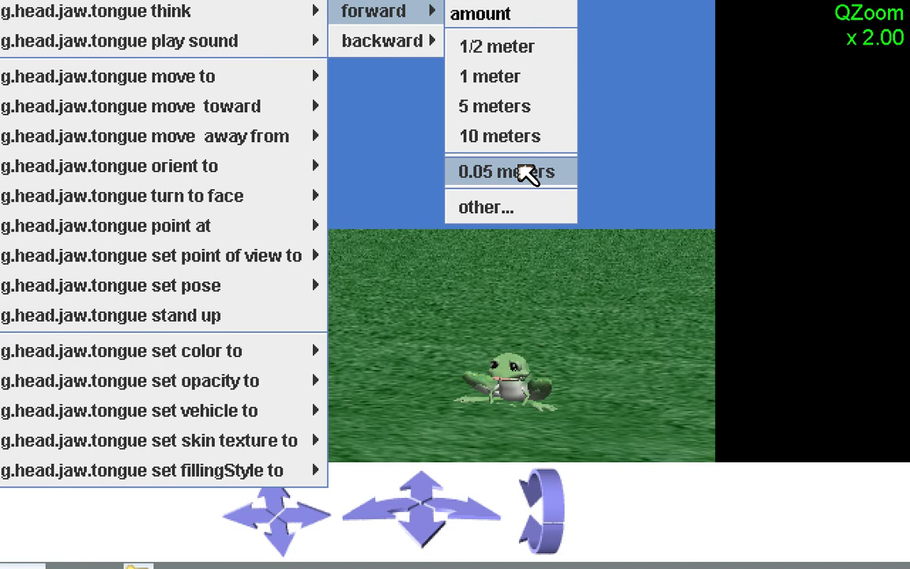
{"action": "left_click", "coordinate": [526, 223]}
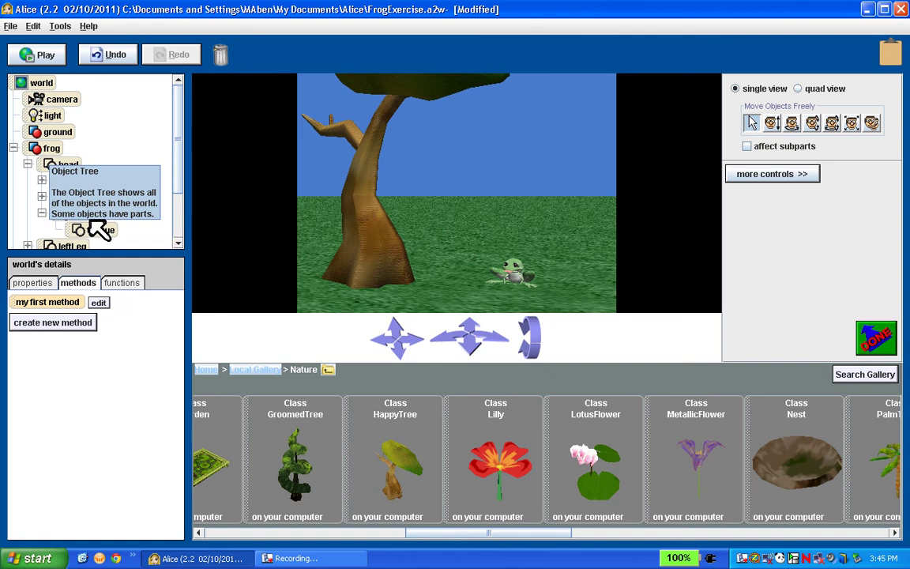
Collapse the frog's parts in the object tree and turn the frog to face the happyTree
{"action": "left_click", "coordinate": [13, 148]}
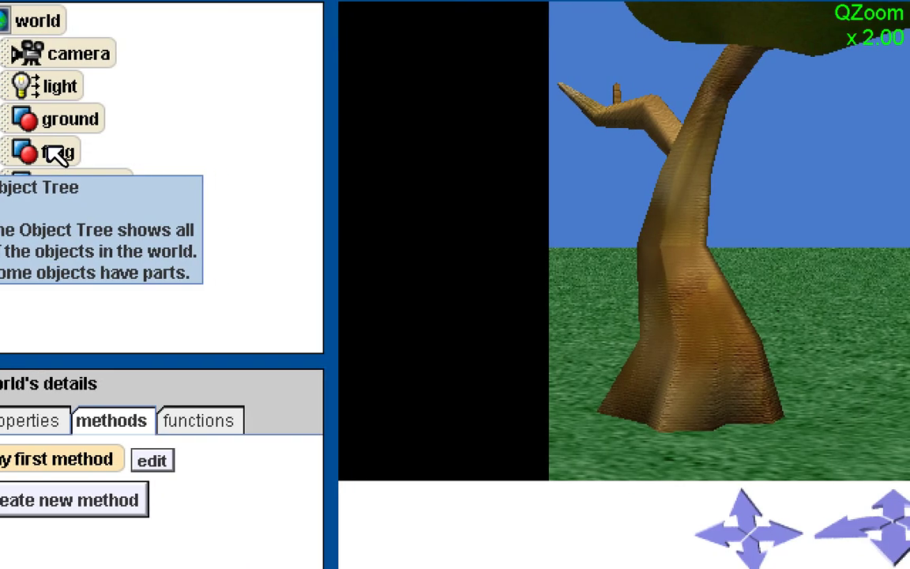
{"action": "right_click", "coordinate": [54, 149]}
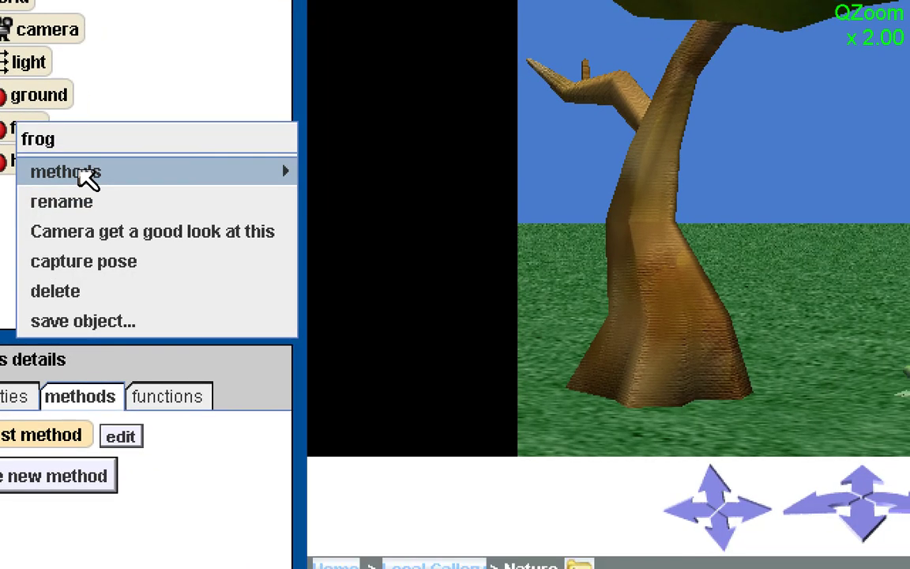
{"action": "mouse_move", "coordinate": [88, 179]}
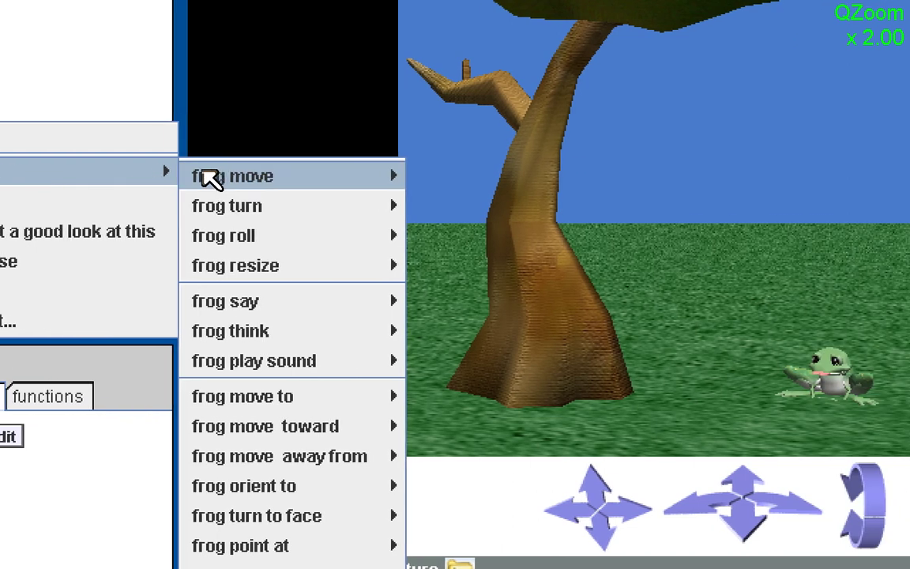
{"action": "mouse_move", "coordinate": [336, 182]}
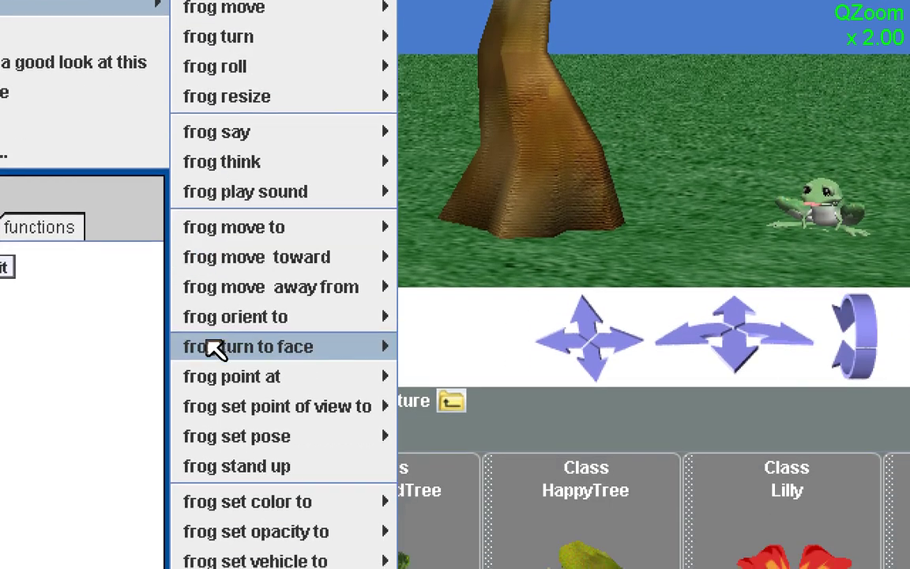
{"action": "mouse_move", "coordinate": [211, 348]}
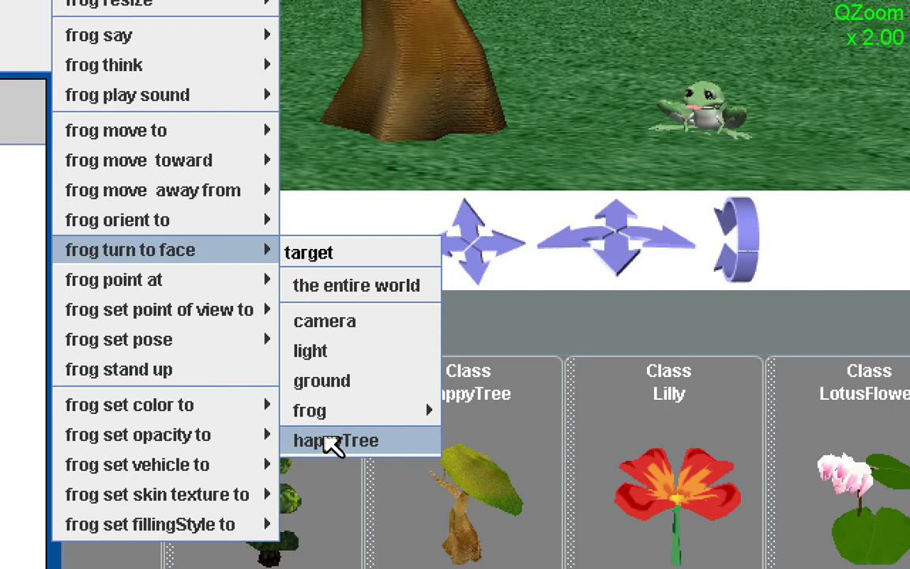
{"action": "left_click", "coordinate": [330, 441]}
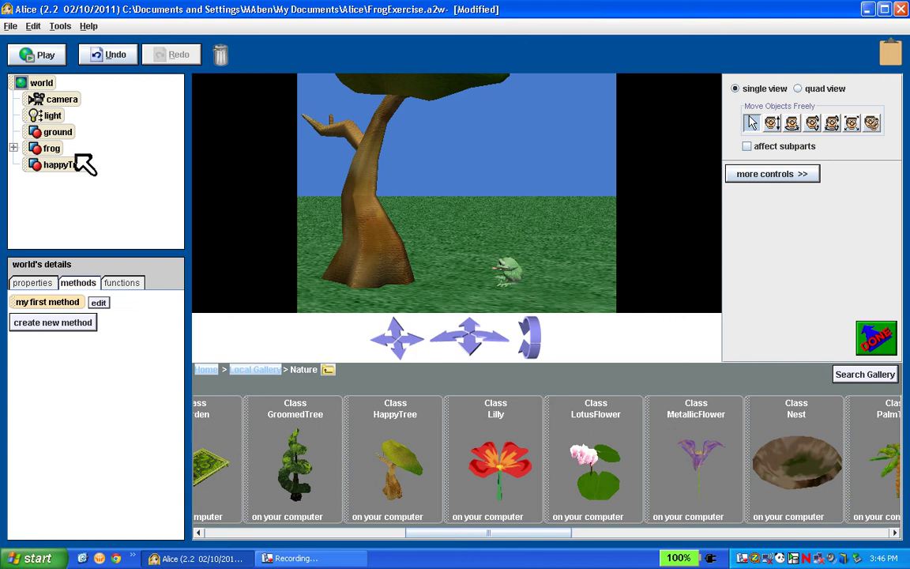
Have the camera get a good look at the frog, and undo that camera move
{"action": "right_click", "coordinate": [514, 271]}
{"action": "mouse_move", "coordinate": [545, 297]}
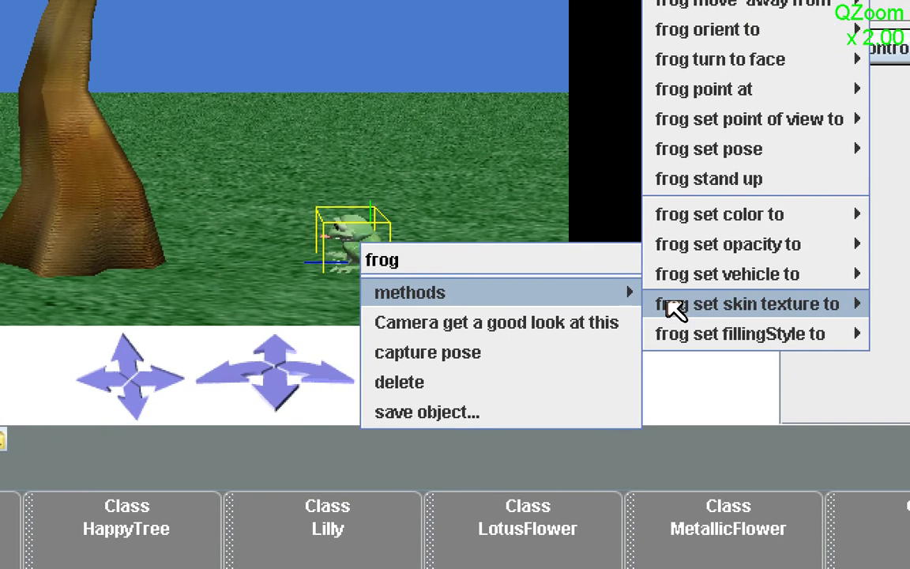
{"action": "mouse_move", "coordinate": [669, 303]}
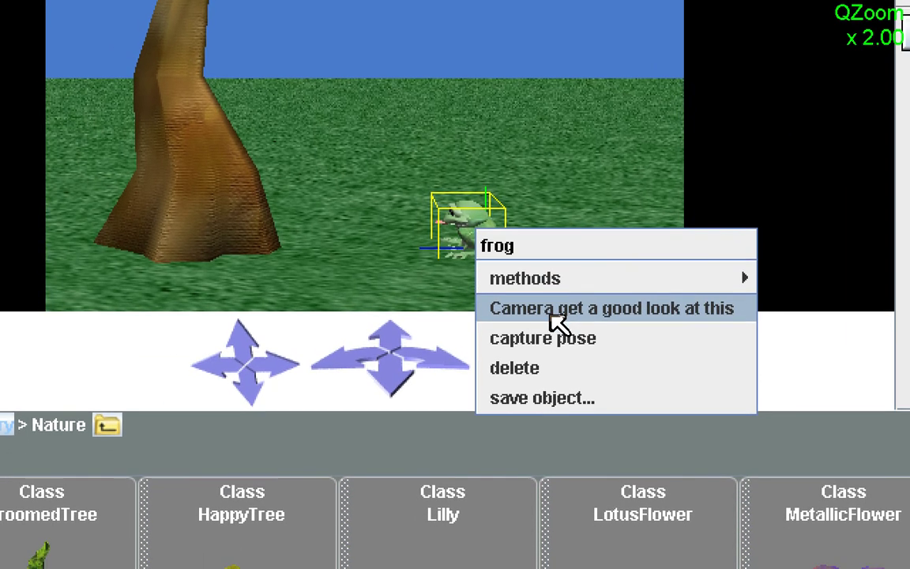
{"action": "left_click", "coordinate": [552, 315]}
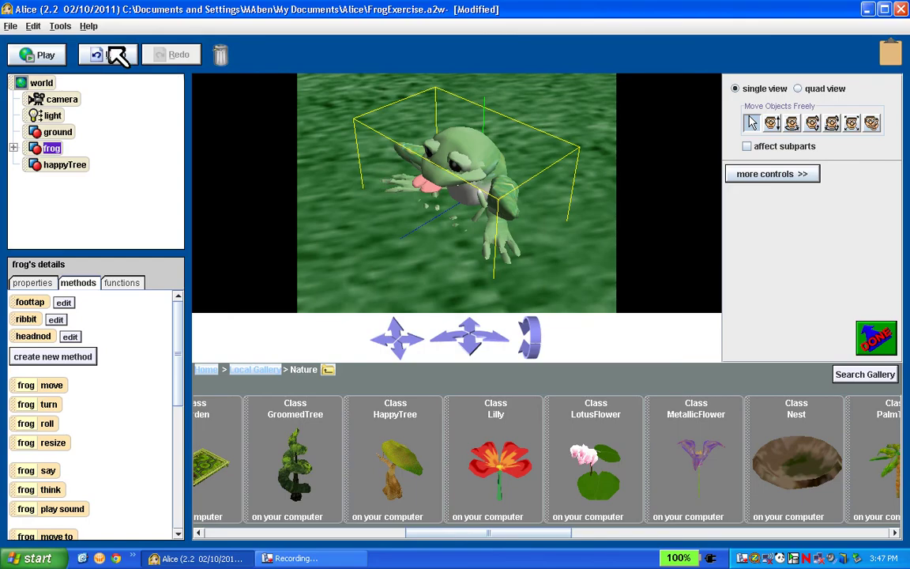
{"action": "left_click", "coordinate": [116, 56]}
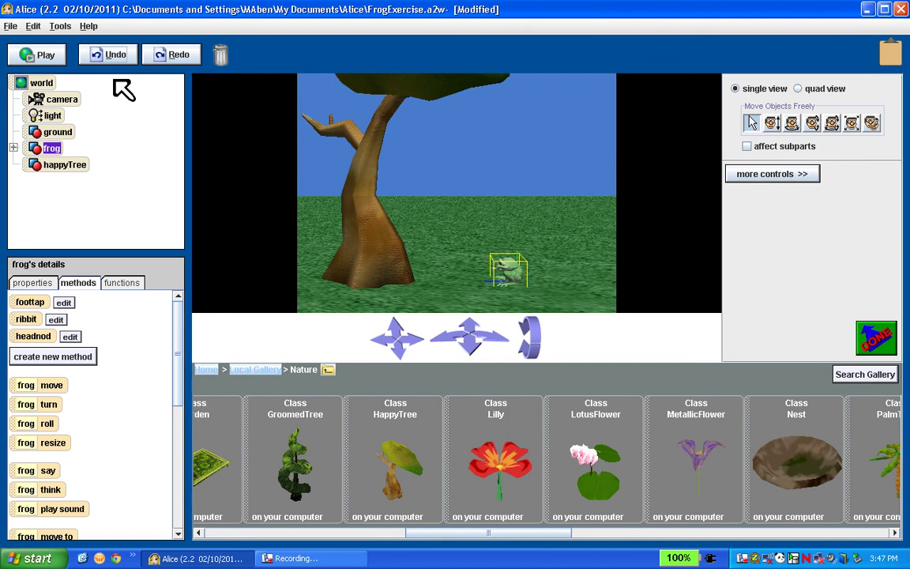
Save the FrogExercise world under its existing file name
{"action": "left_click", "coordinate": [15, 28]}
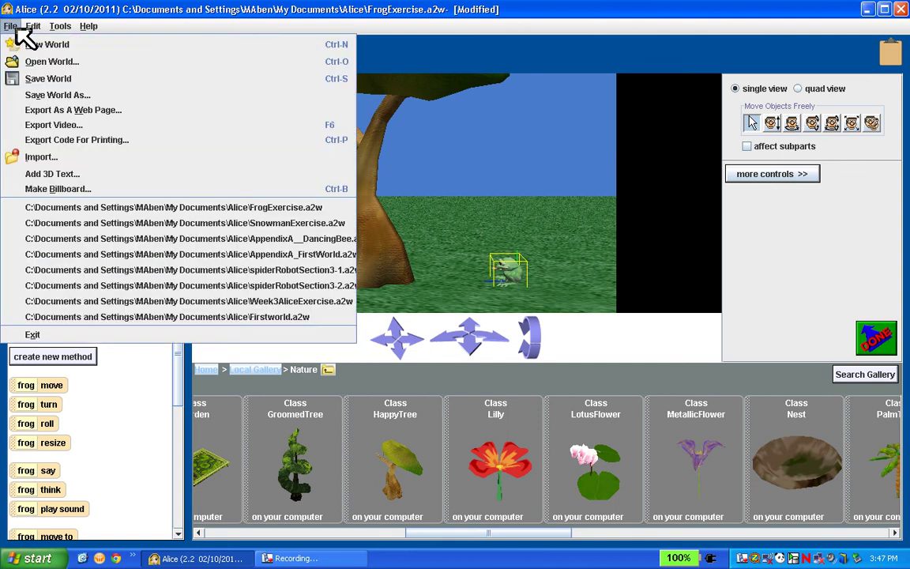
{"action": "left_click", "coordinate": [35, 81]}
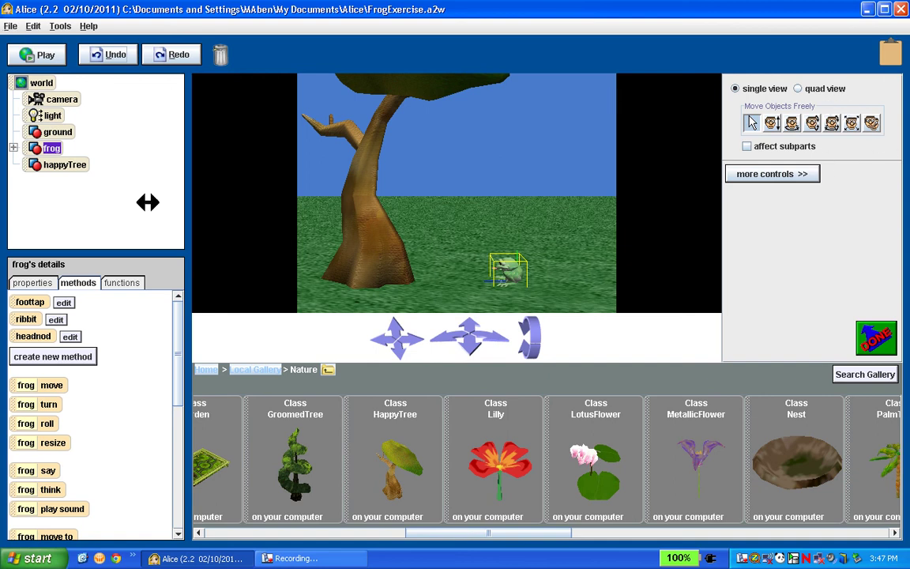
{"action": "left_click", "coordinate": [11, 27]}
{"action": "key", "text": "Escape"}
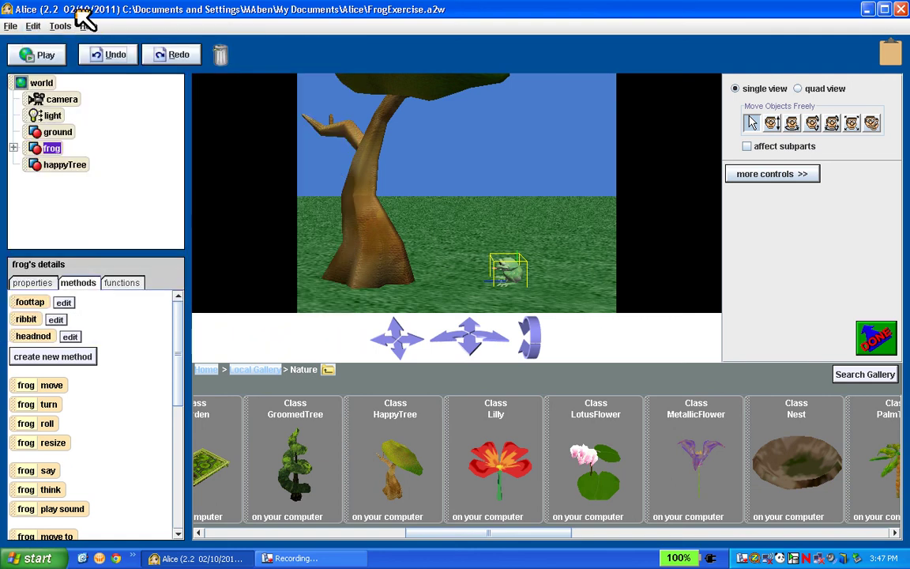
{"action": "left_click", "coordinate": [284, 558]}
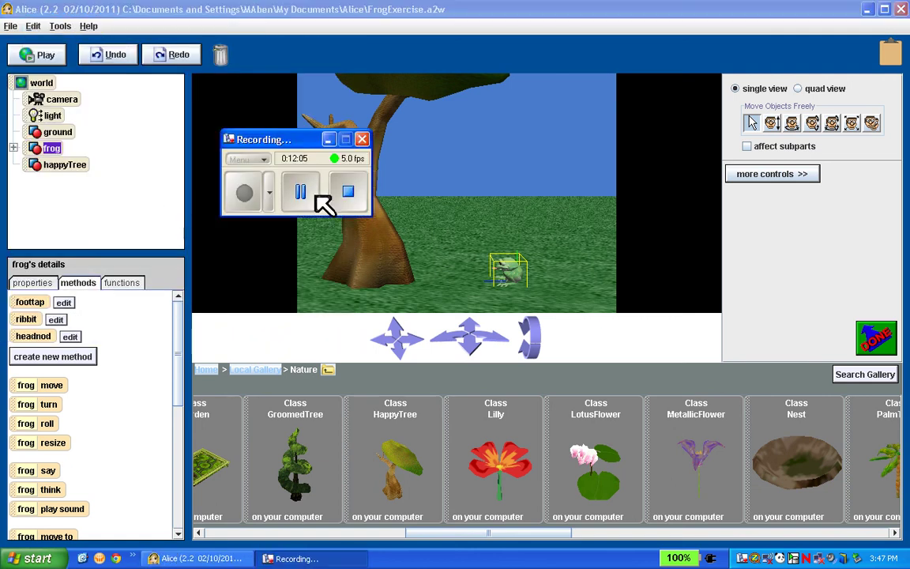